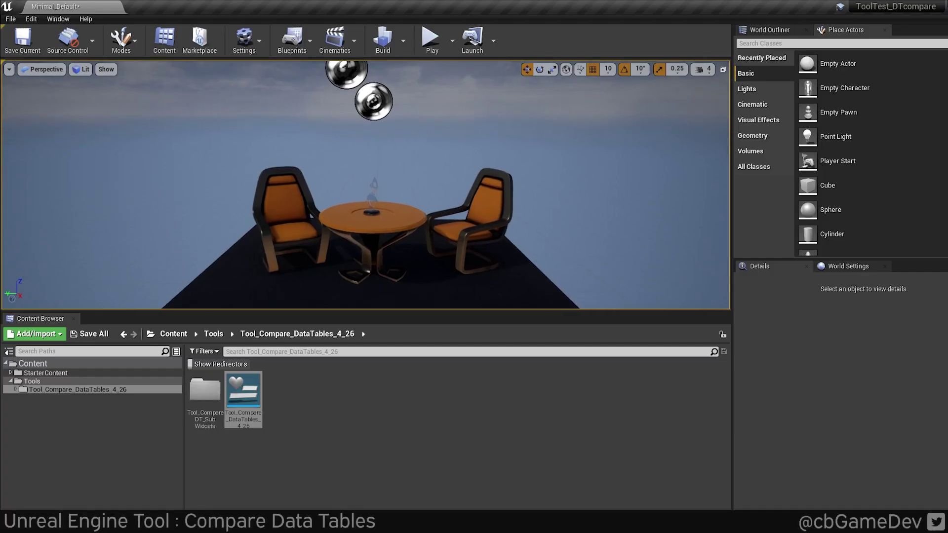
- Bring up the action list for the Tool_Compare_DataTables_4_26 Editor Utility Widget asset
scroll(500, 228, up, 5)
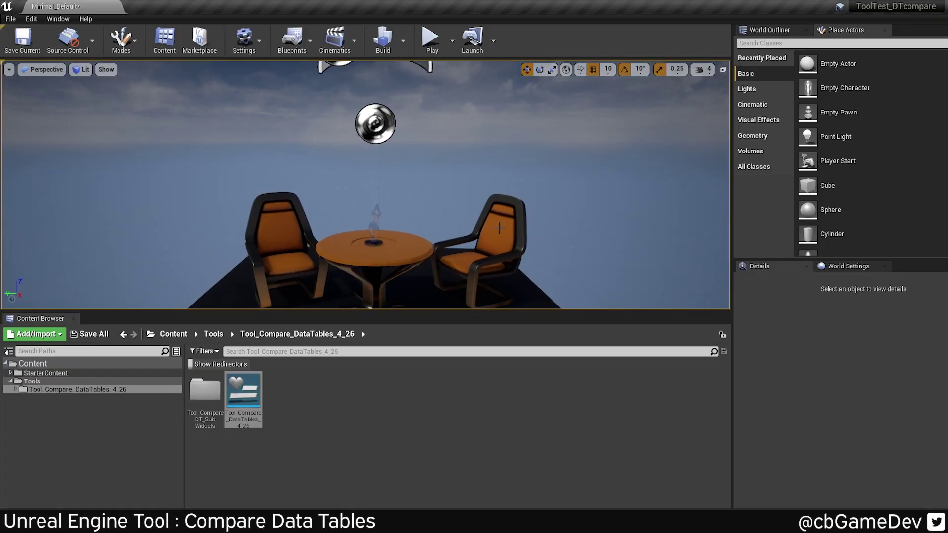
scroll(500, 227, up, 3)
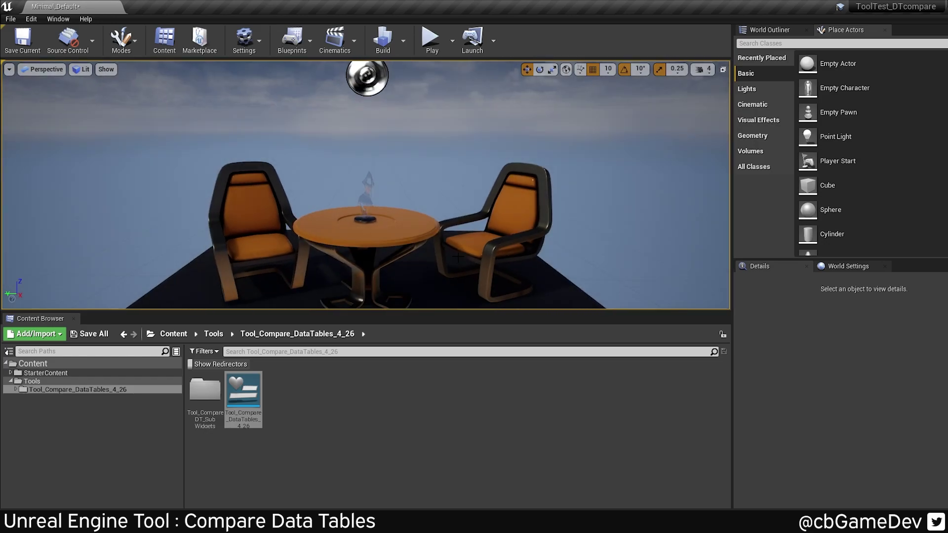
right_click(242, 397)
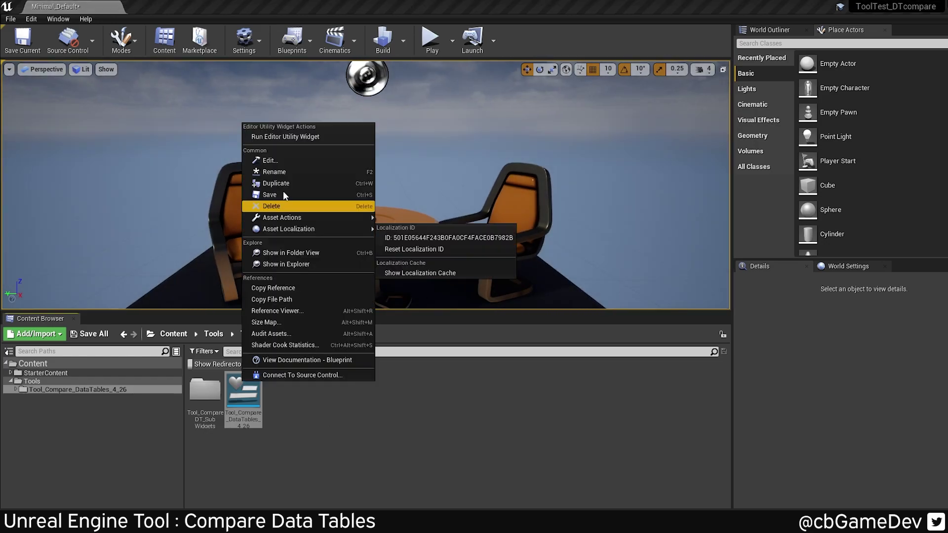
- Run the widget and compare DT_TestItems against DT_TestItemSounds, finding row gun missing
click(269, 138)
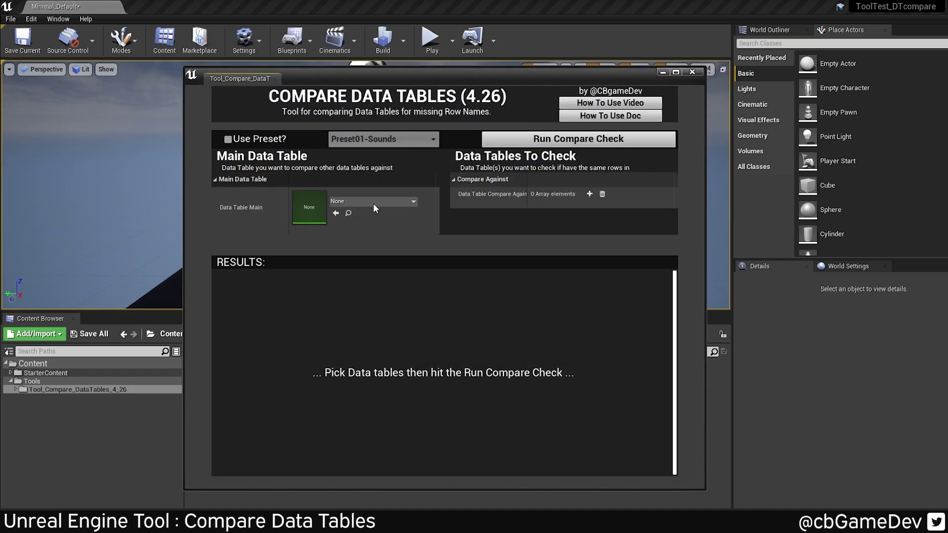
click(357, 200)
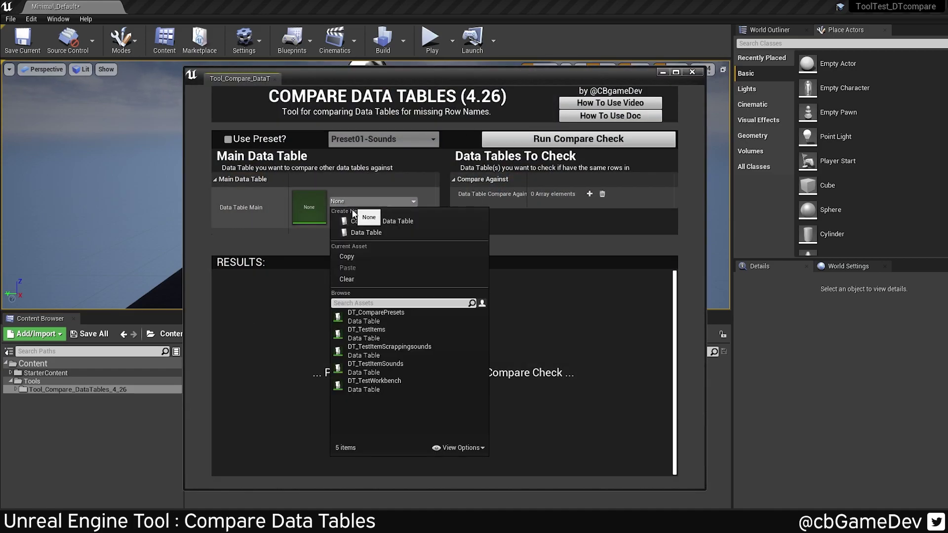
click(374, 324)
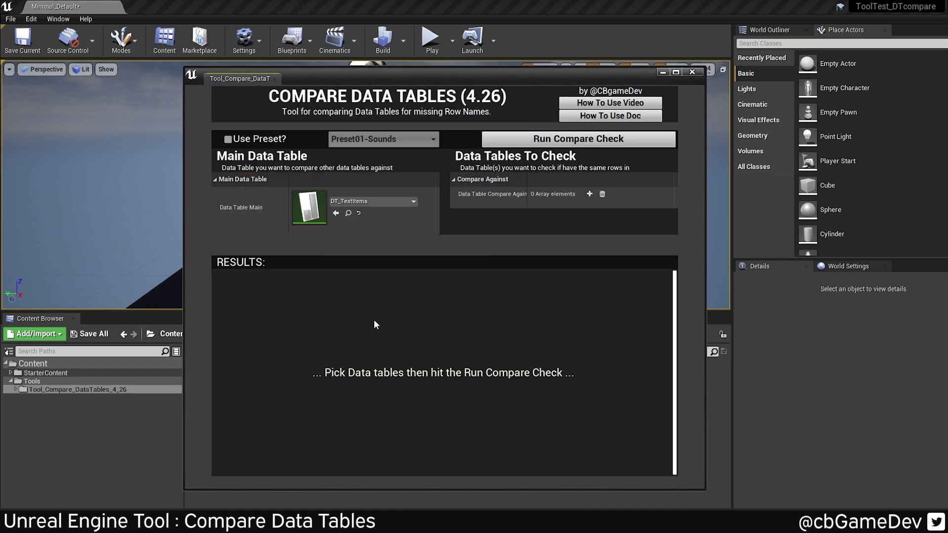
click(589, 194)
click(570, 217)
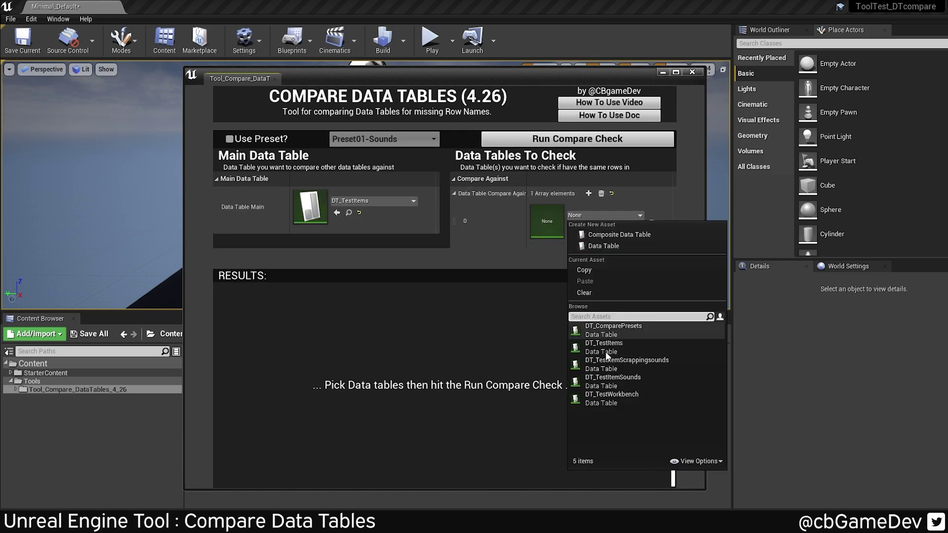
click(623, 380)
click(523, 141)
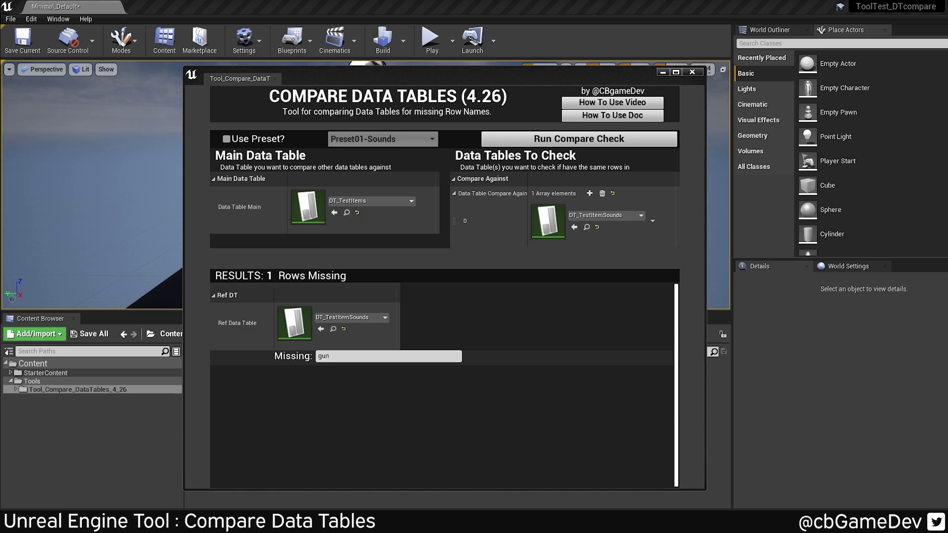
- Open DT_TestItems and DT_TestItemSounds to inspect their rows, then return to the compare tool
double_click(308, 206)
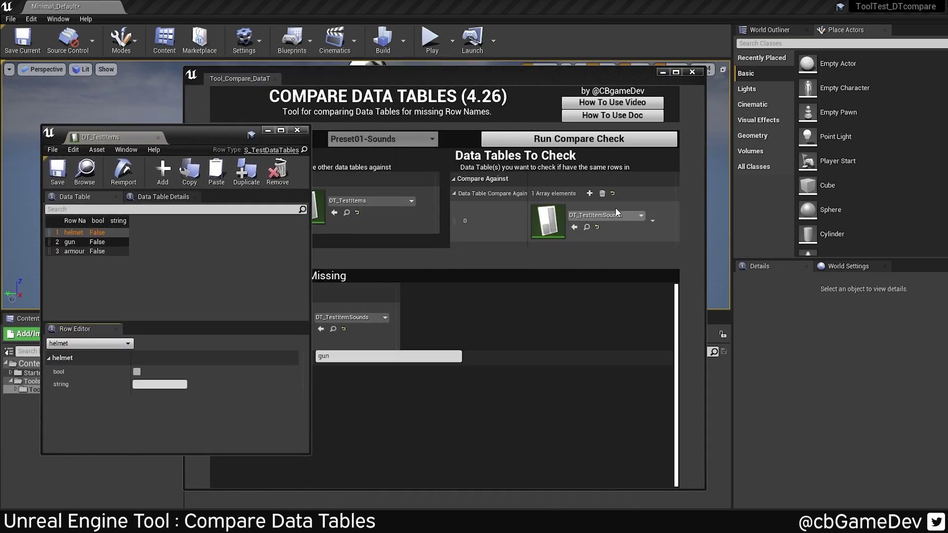
double_click(548, 220)
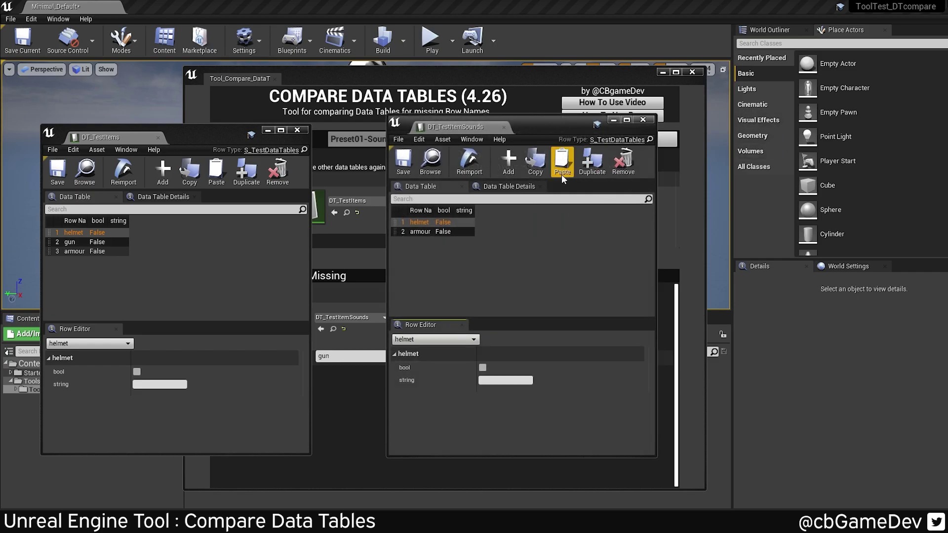
click(488, 102)
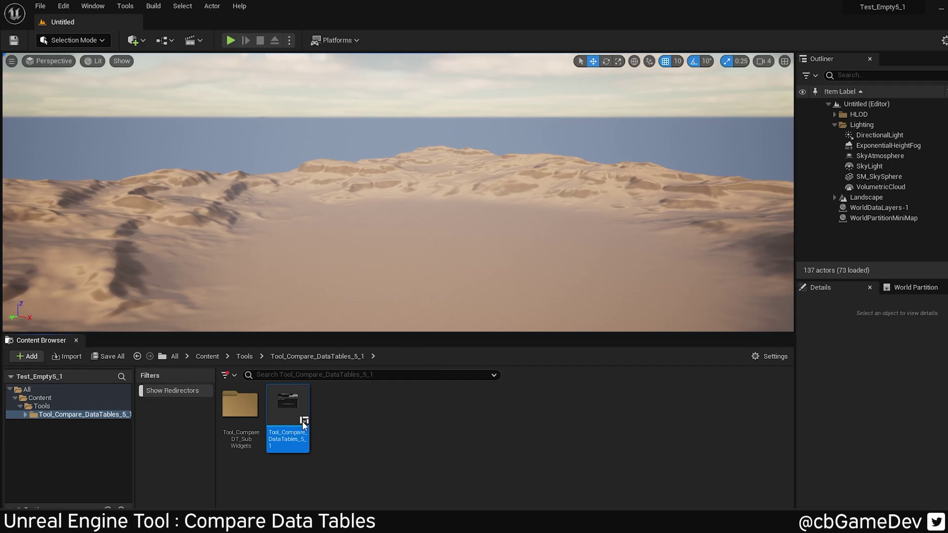
- Run the Tool_Compare_DataTables_5_1 widget asset as an Editor Utility Widget
right_click(303, 421)
click(339, 185)
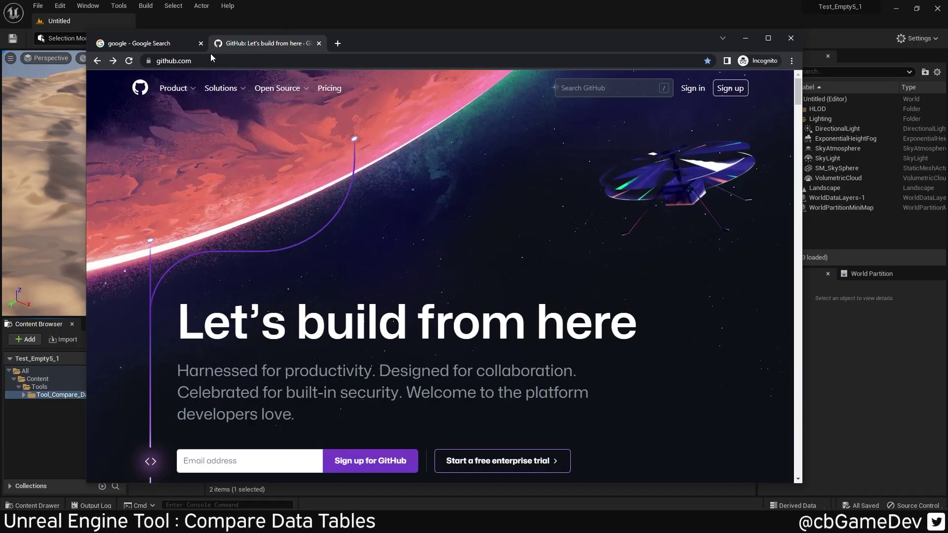
- Search GitHub for UnrealEngine-Tools and download the repository as a ZIP
click(593, 88)
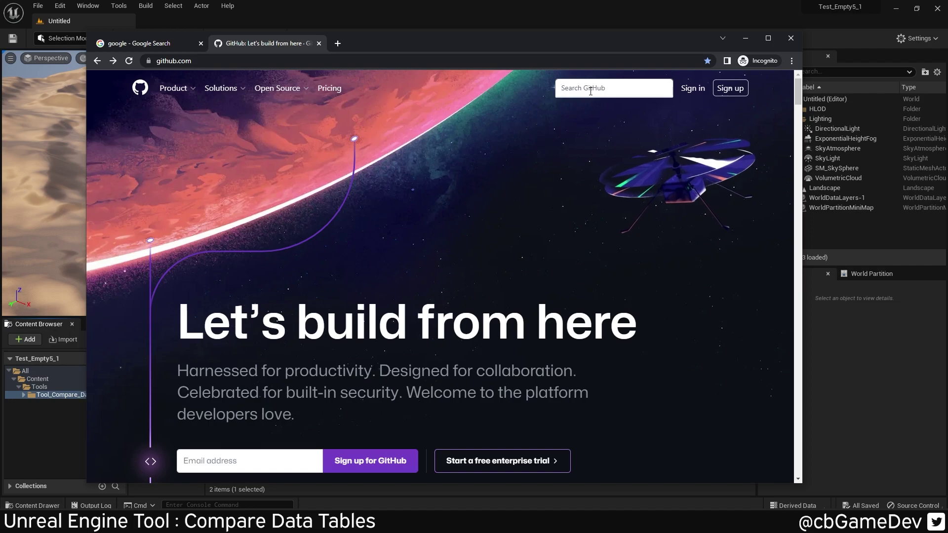
text(UnrealEngine-Tools)
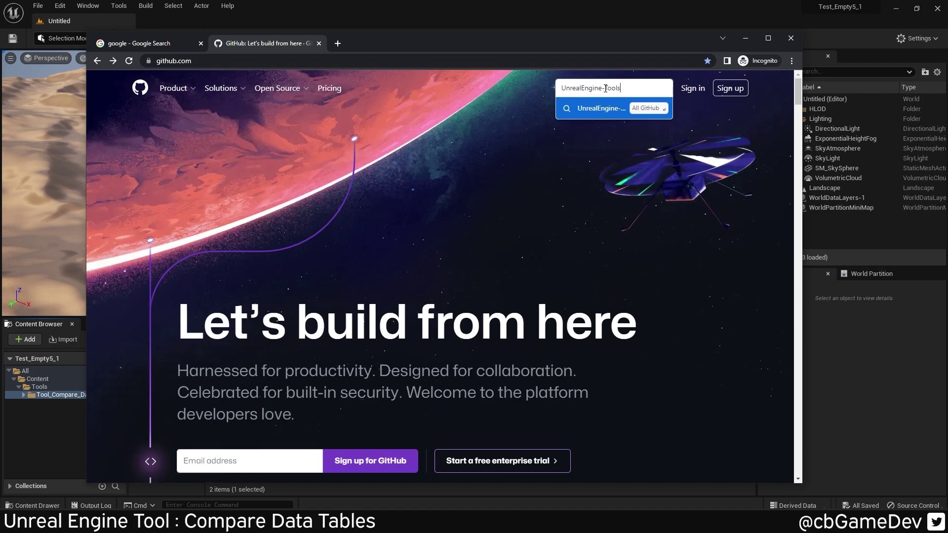
key(Return)
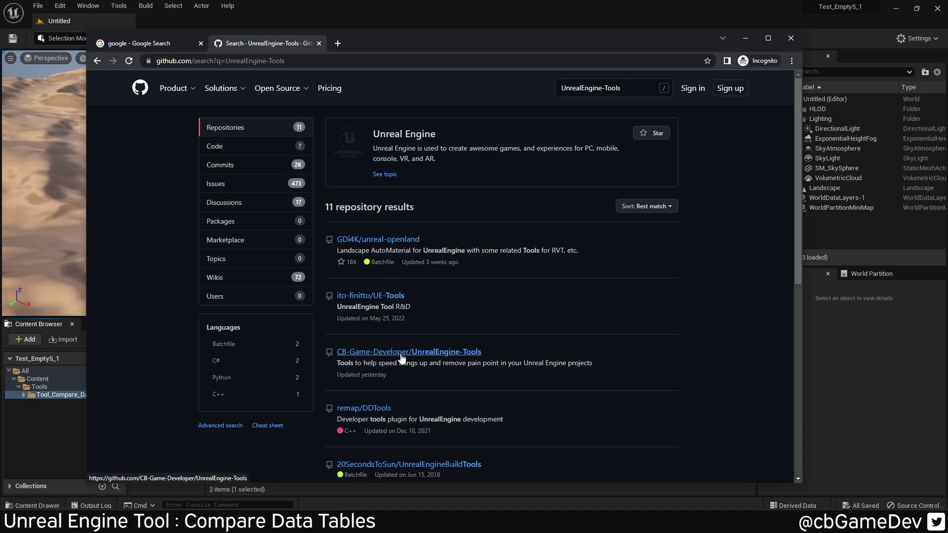
click(430, 352)
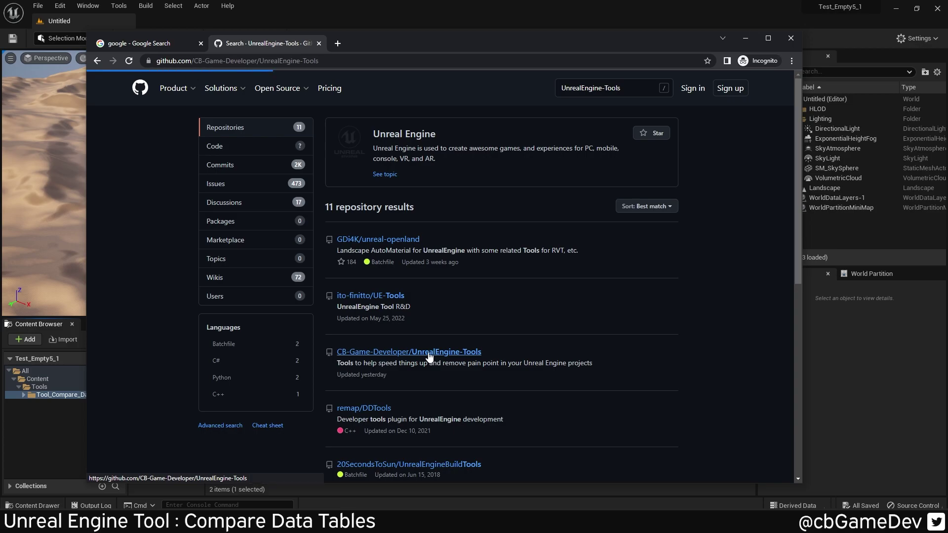
click(552, 178)
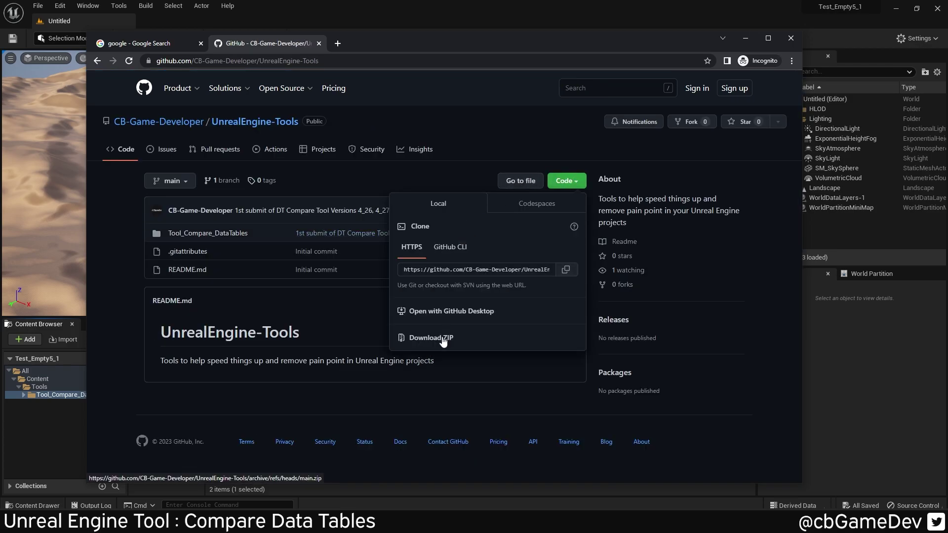
click(444, 339)
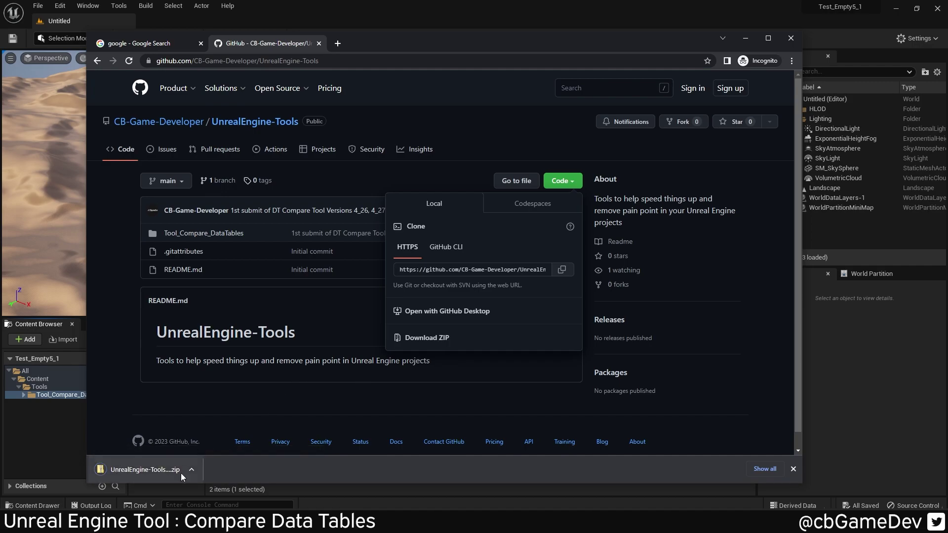
- Extract the downloaded ZIP and browse into UnrealEngine-Tools-main\Tool_Compare_DataTables
click(191, 470)
click(214, 435)
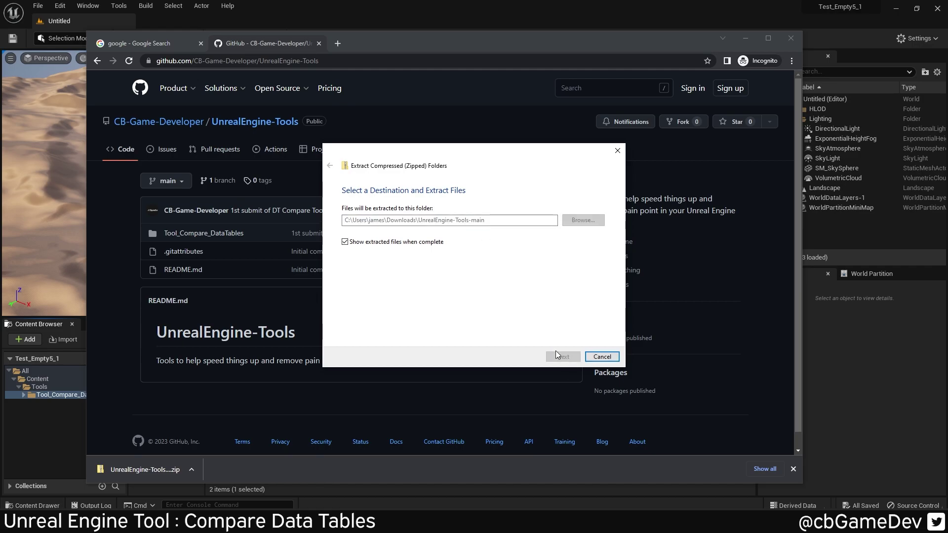
click(556, 353)
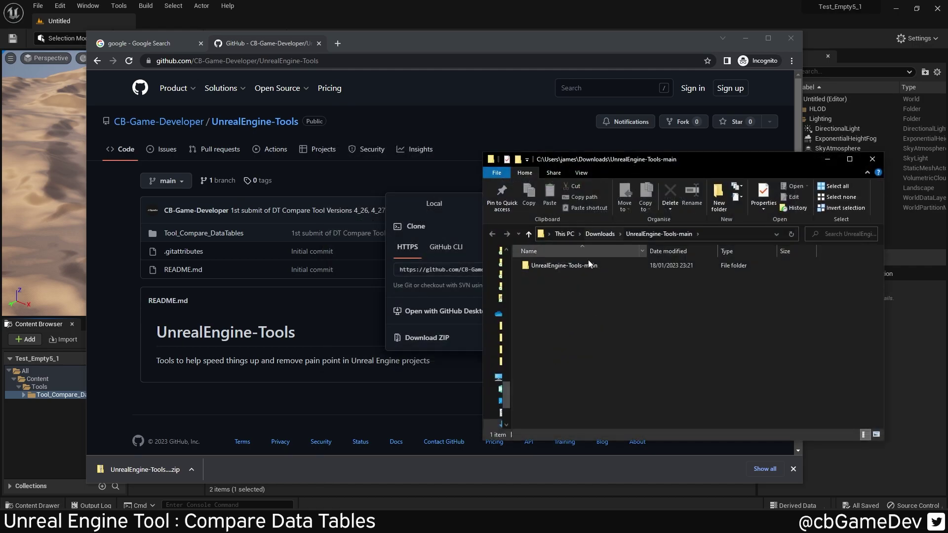
double_click(586, 265)
double_click(591, 265)
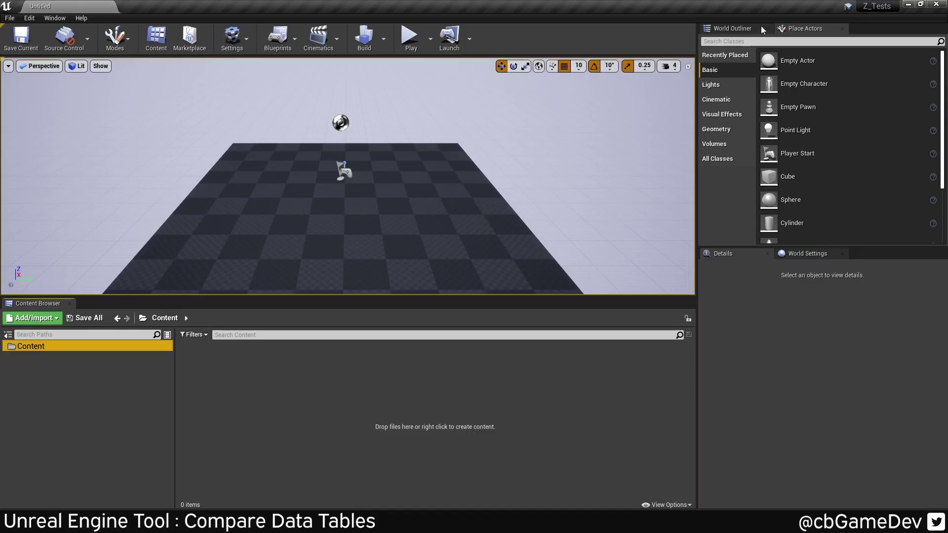
- Create a new folder named Tools under Content and reveal it in File Explorer
mouse_move(888, 13)
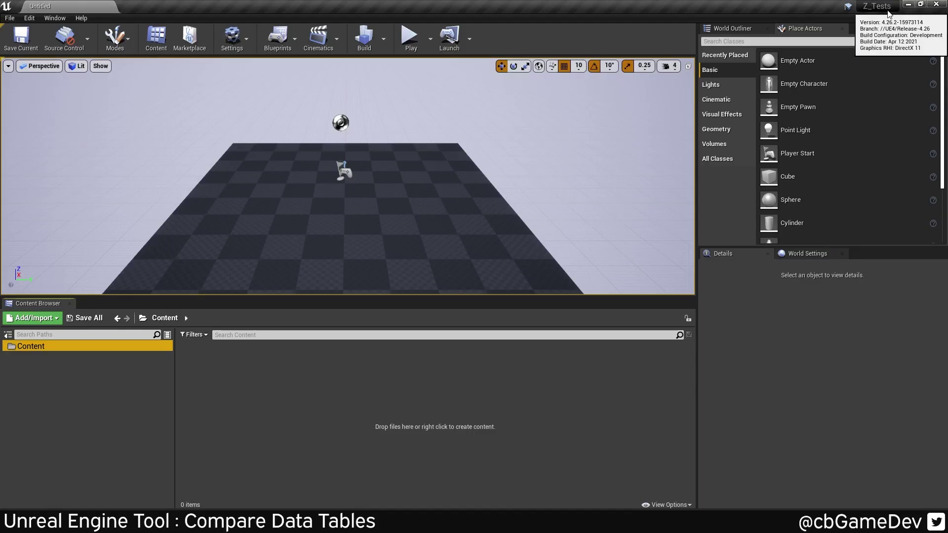
right_click(61, 347)
click(114, 123)
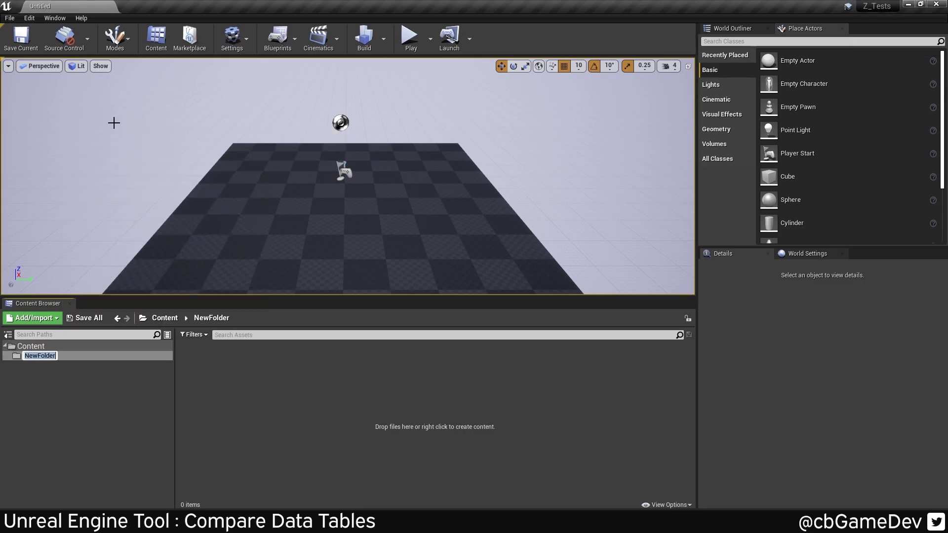
text(Tools)
key(Return)
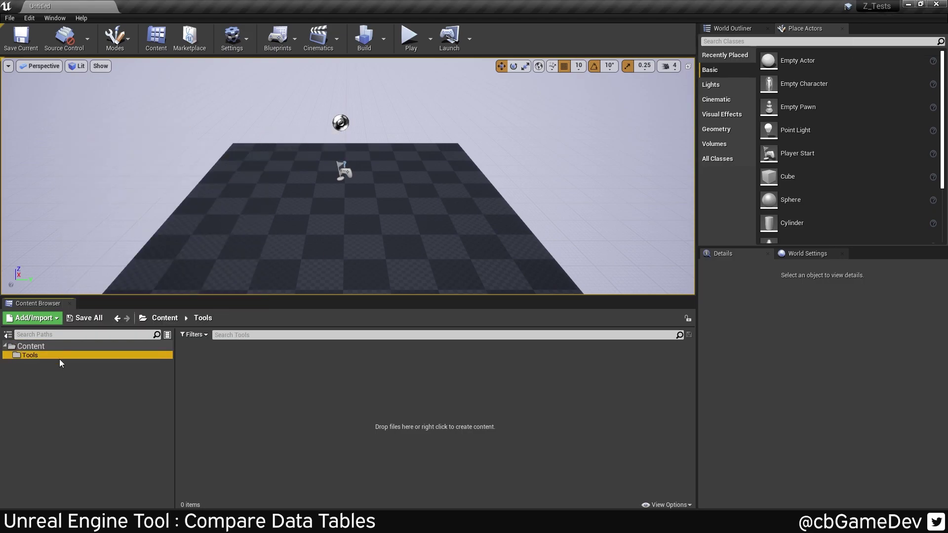
right_click(46, 356)
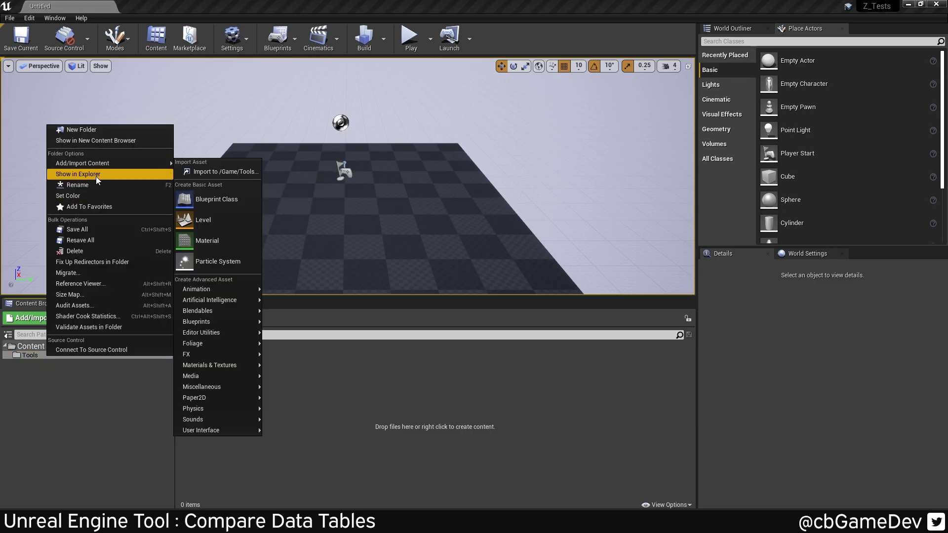
key(Escape)
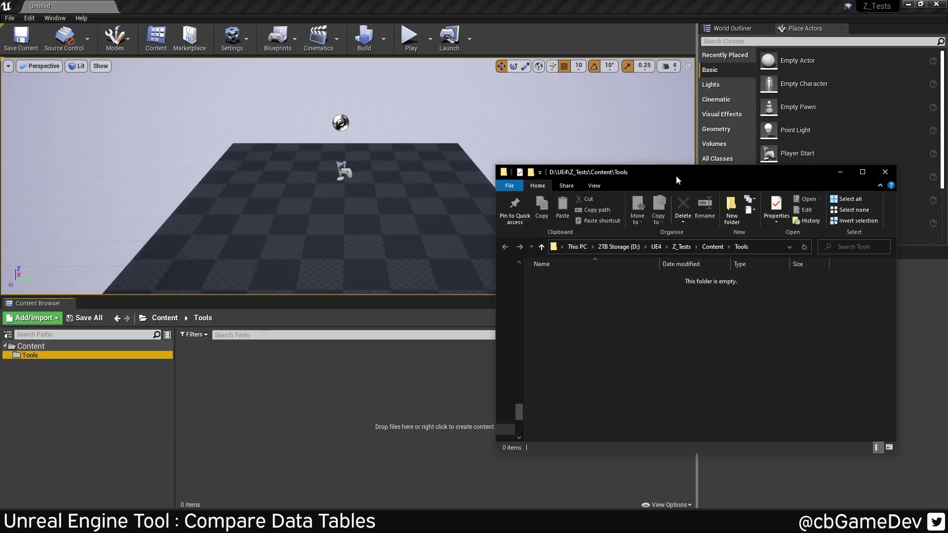
- Copy the Tool_Compare_DataTables_4_26 folder from Downloads into the project's Content\Tools folder
drag(676, 176, 228, 140)
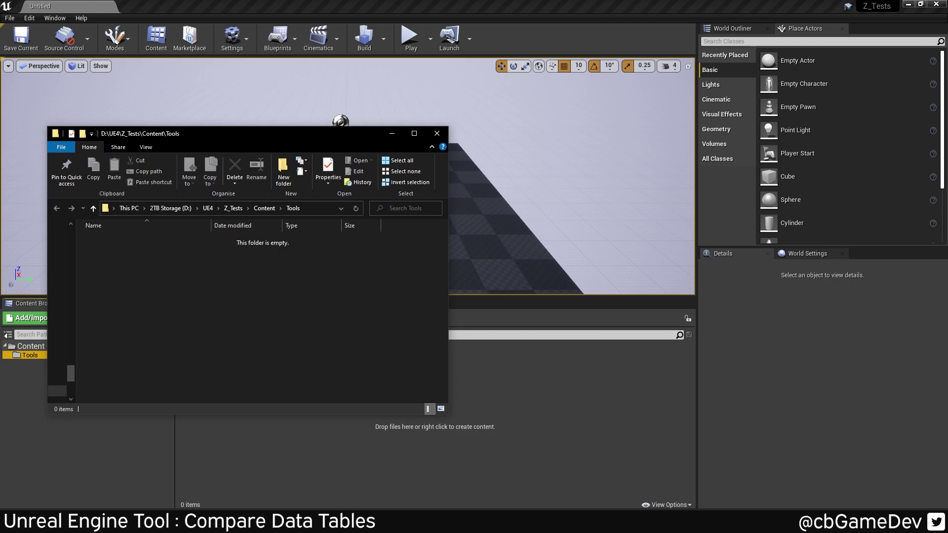
key(alt+Tab)
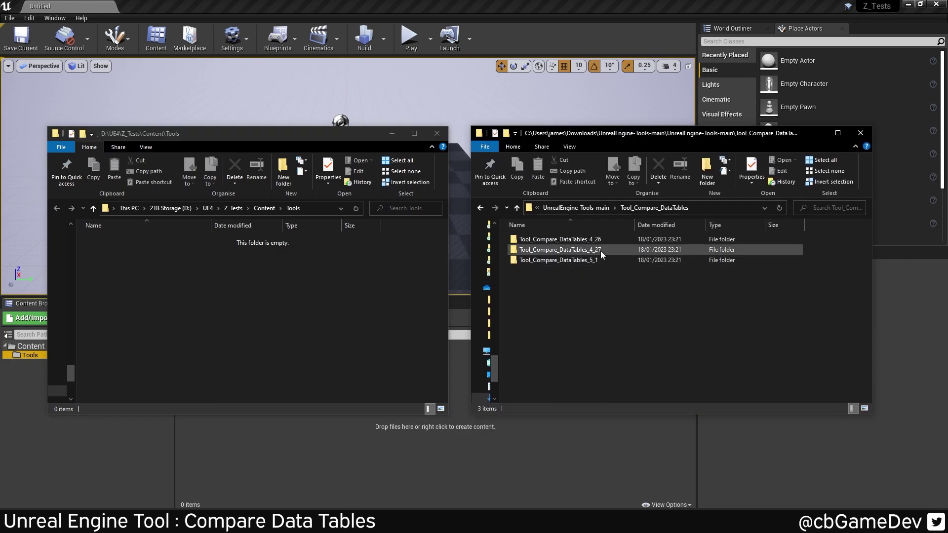
click(588, 238)
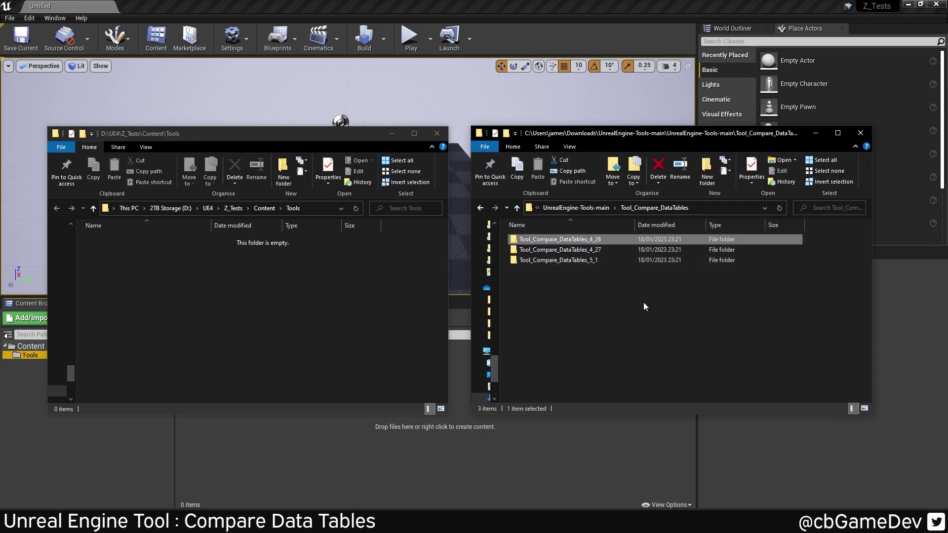
key(ctrl+c)
click(301, 269)
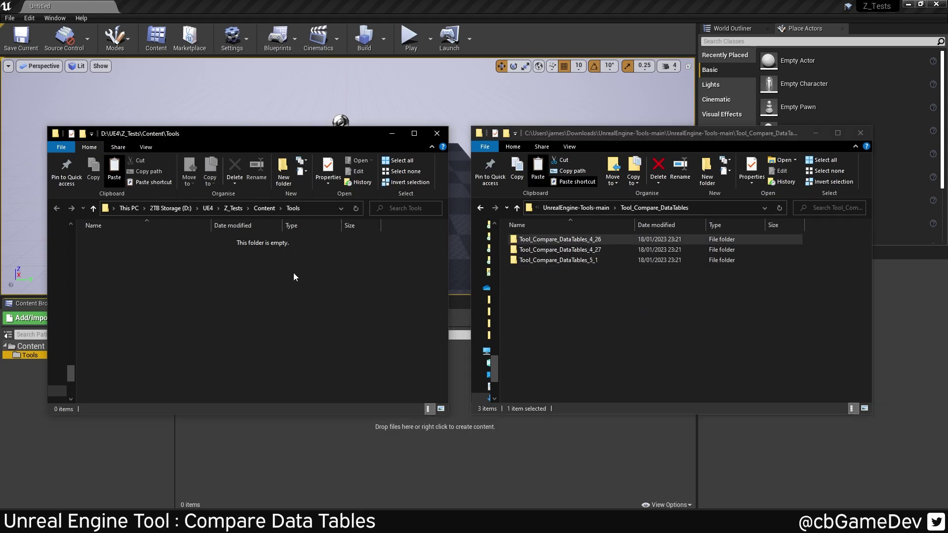
key(ctrl+v)
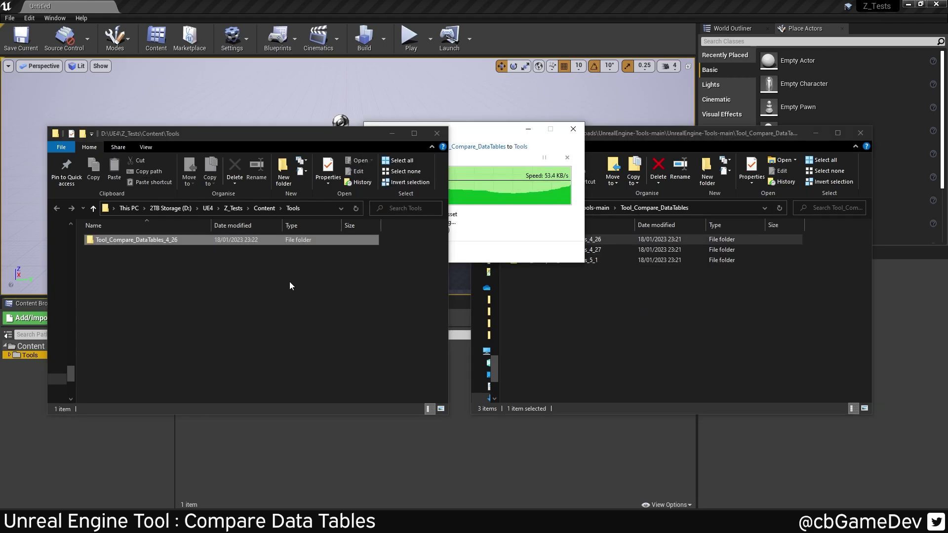
click(268, 4)
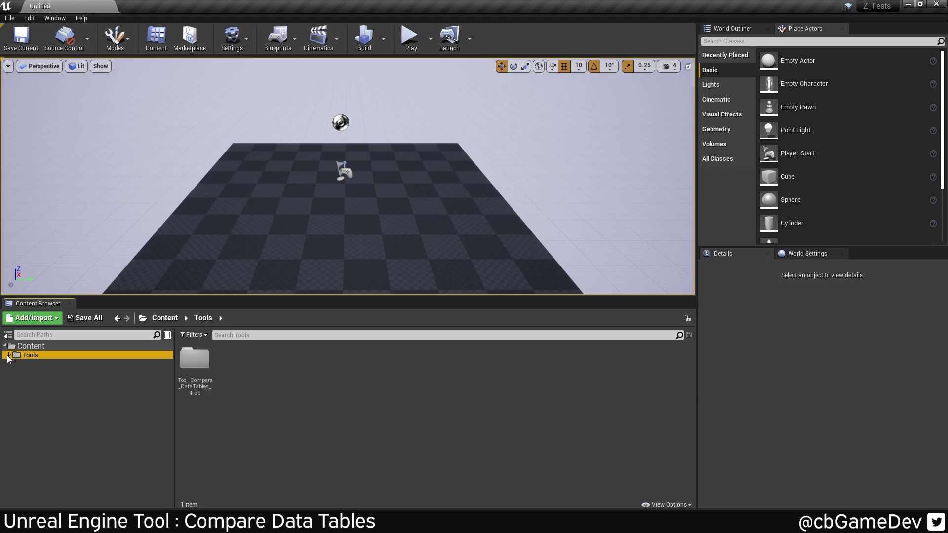
- Open the copied tool folder and run the Compare Data Tables widget
click(10, 355)
click(108, 363)
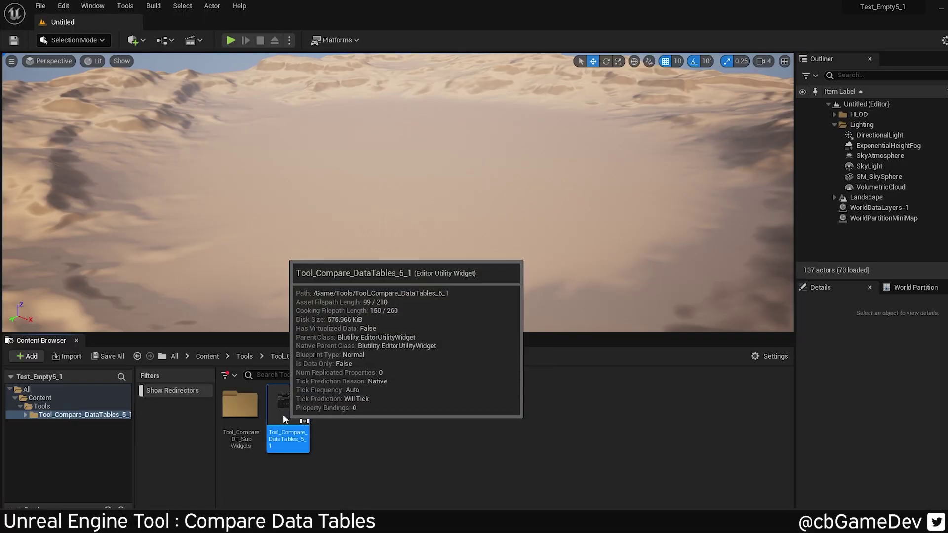
right_click(283, 413)
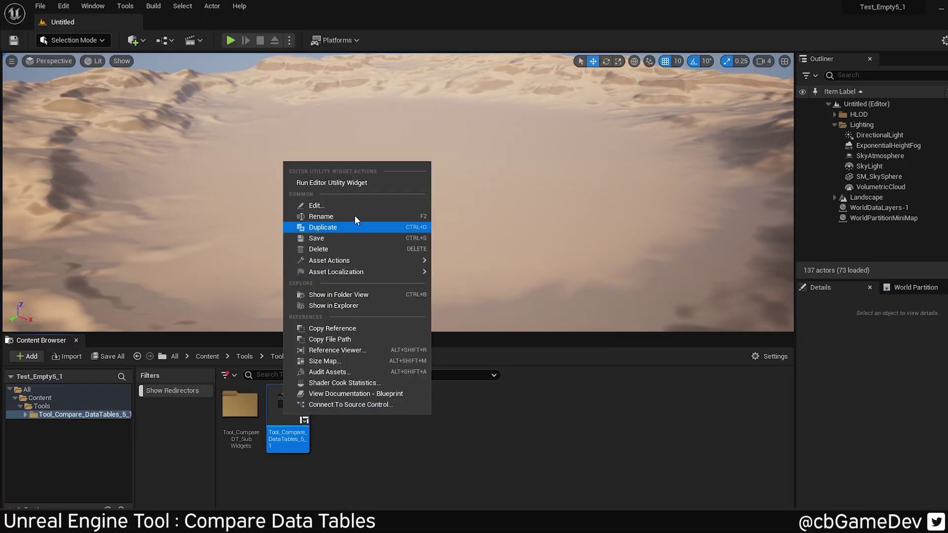
click(347, 186)
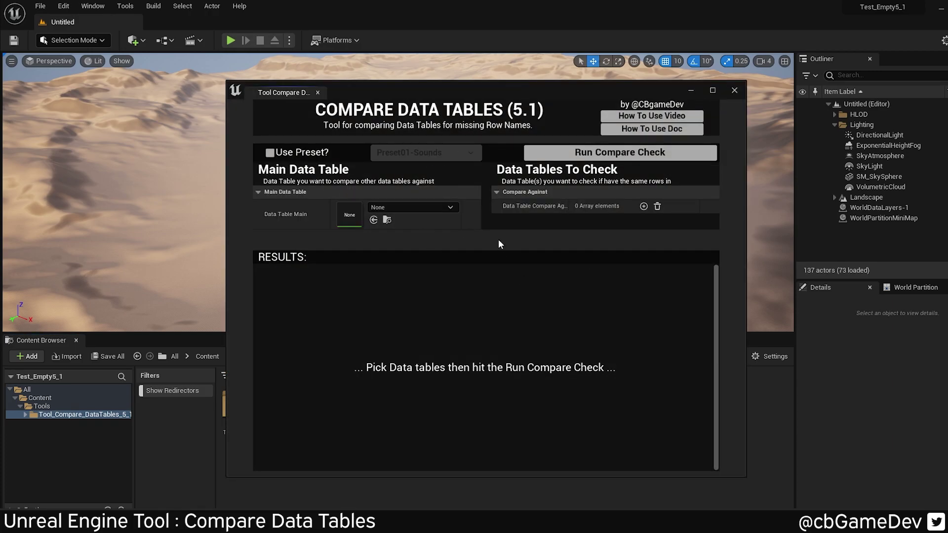
- Set Data Table Main to DT_TestItems and add one table-to-check slot
click(411, 207)
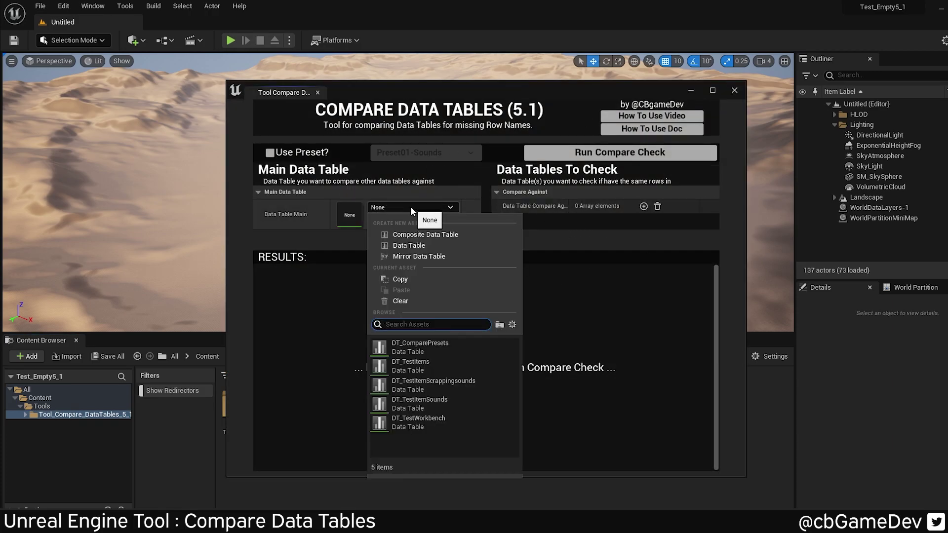
click(442, 369)
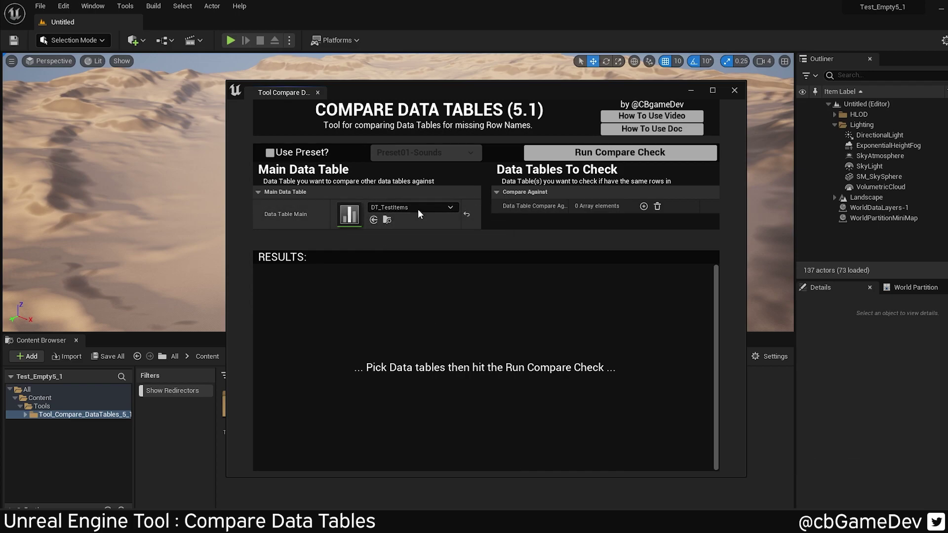
click(643, 206)
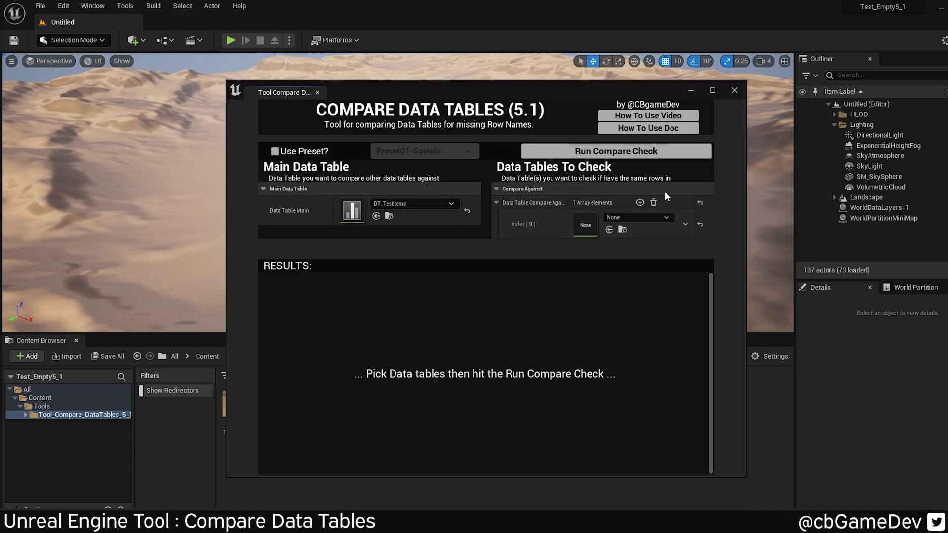
click(641, 217)
- Check against DT_TestItemSounds, then open DT_TestItems and DT_TestItemSounds side by side
click(676, 413)
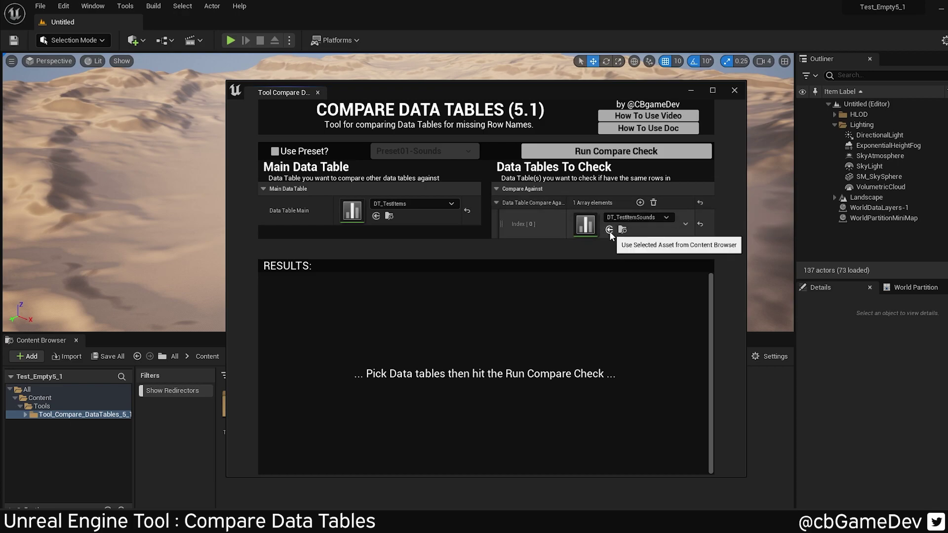
click(588, 154)
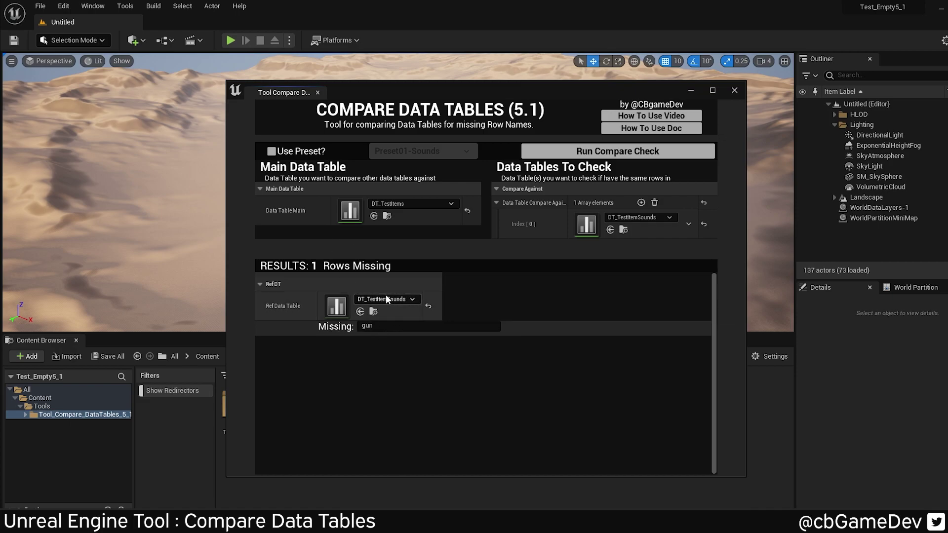
double_click(341, 308)
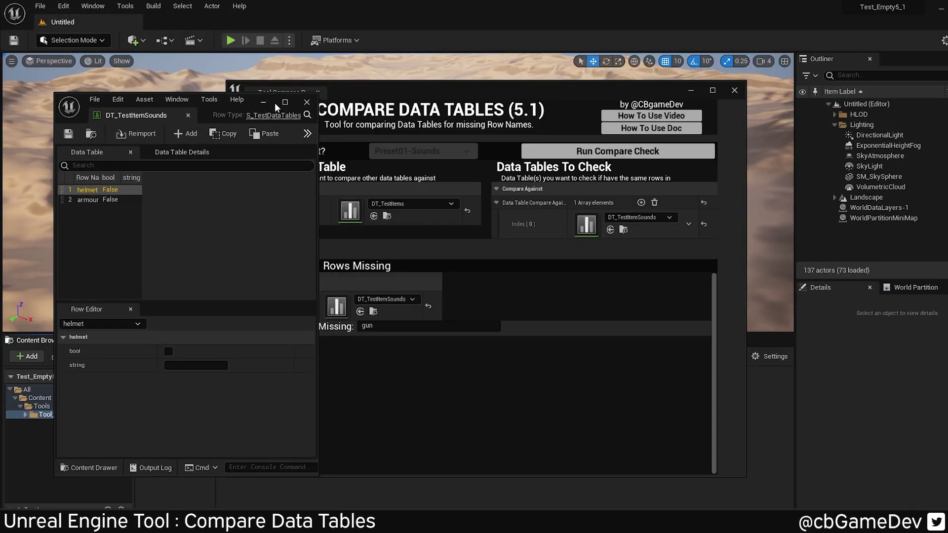
drag(301, 106, 832, 116)
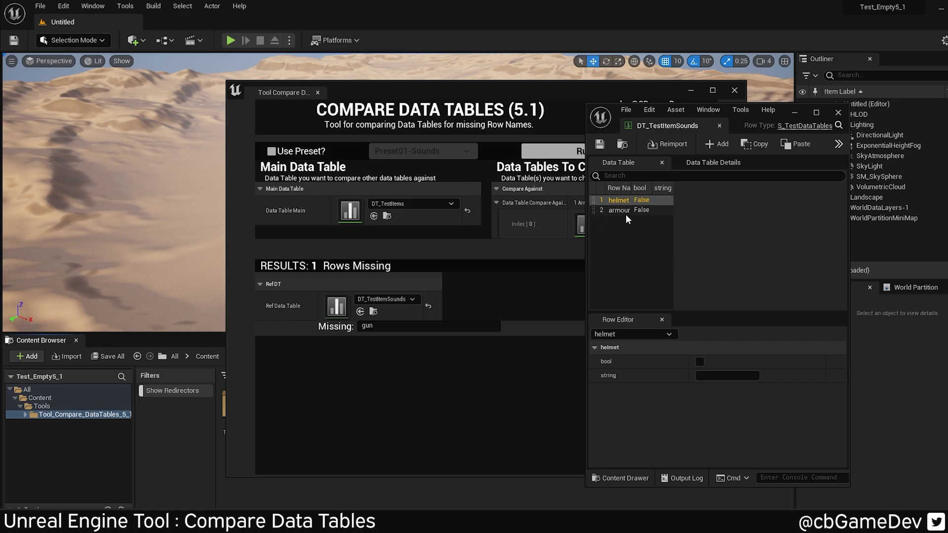
double_click(355, 208)
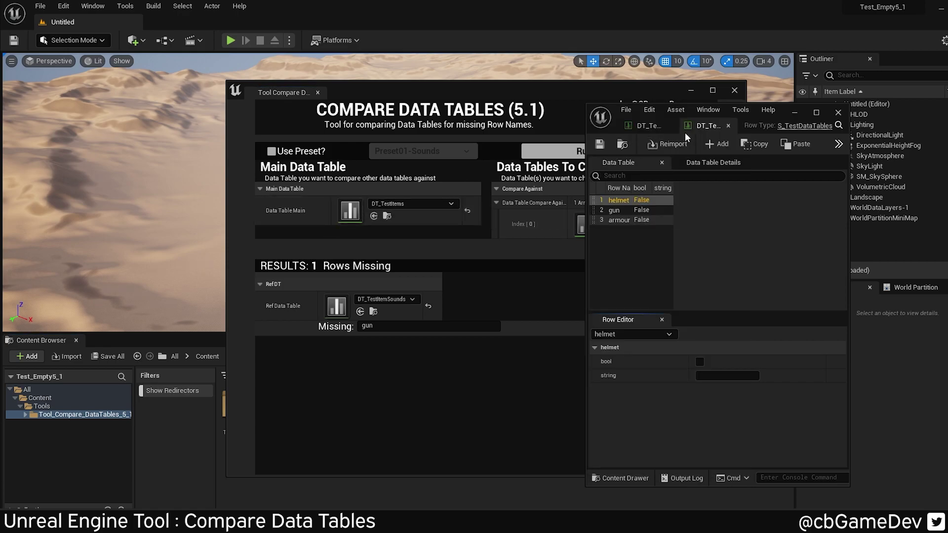
drag(685, 132, 98, 134)
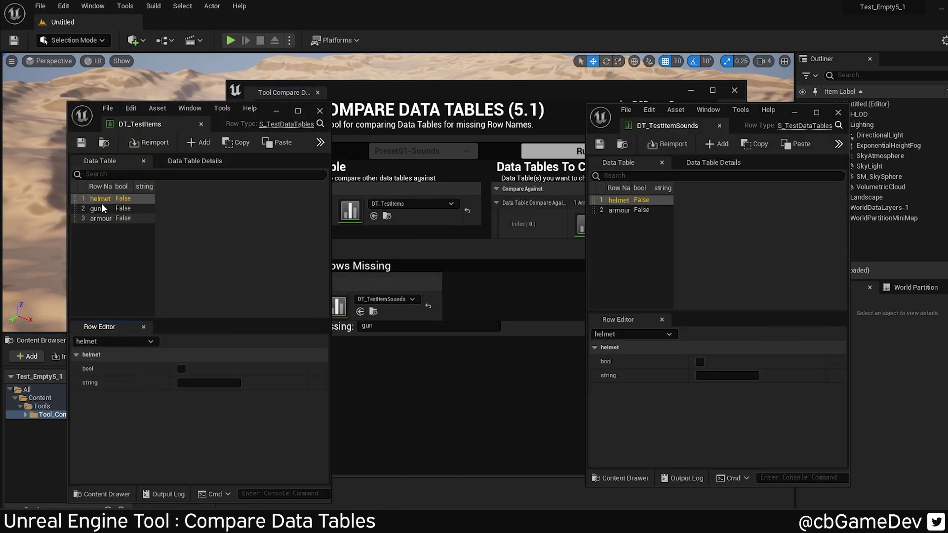
click(319, 110)
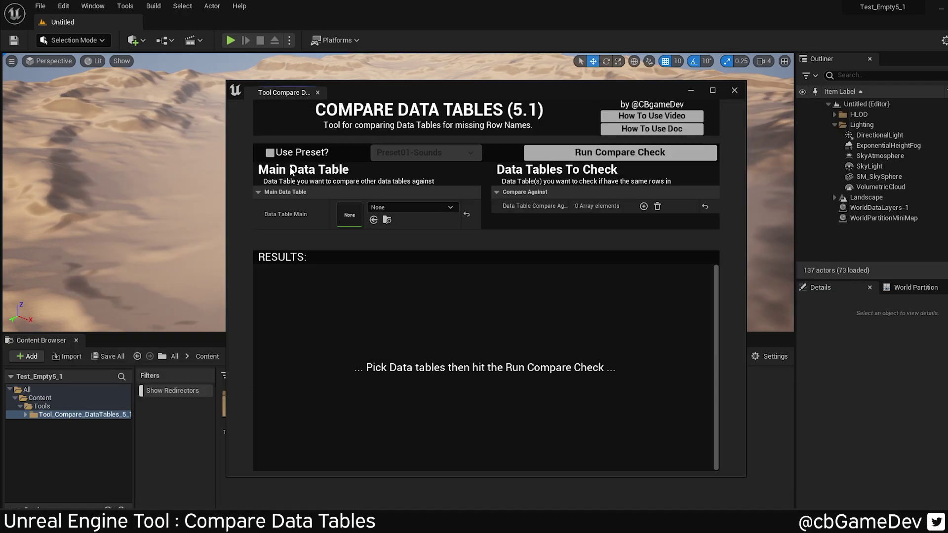
- Enable Use Preset?, try Preset02-Workbench, then apply Preset03-All to check two tables
click(270, 153)
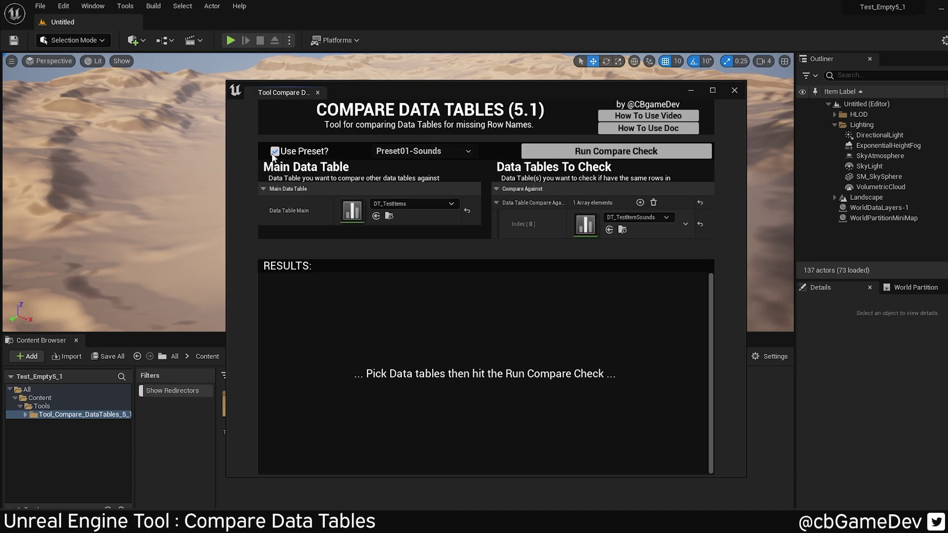
click(425, 153)
click(433, 165)
click(430, 153)
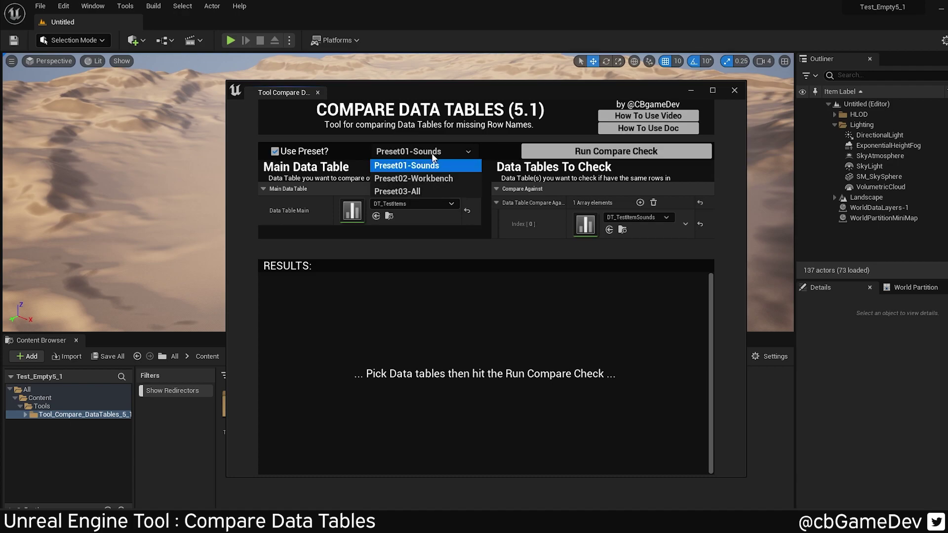
click(432, 178)
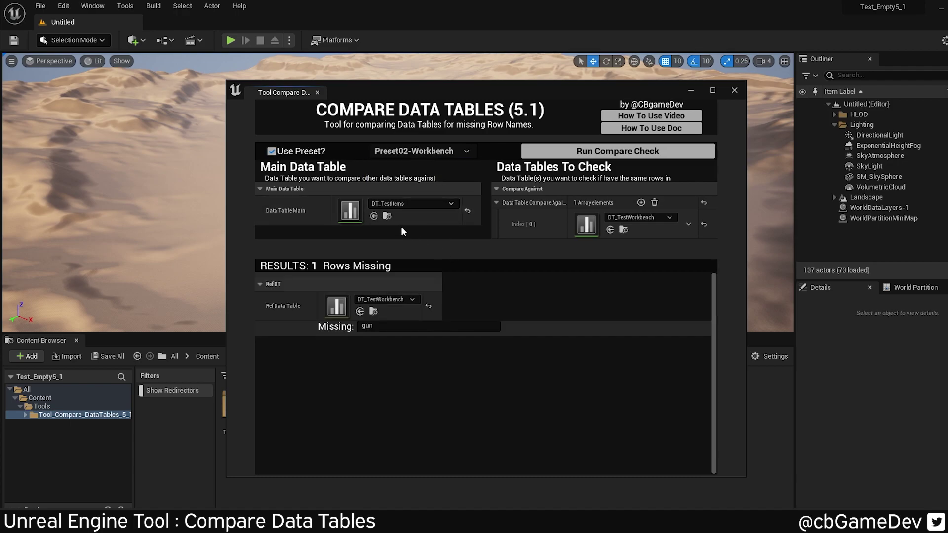
click(453, 150)
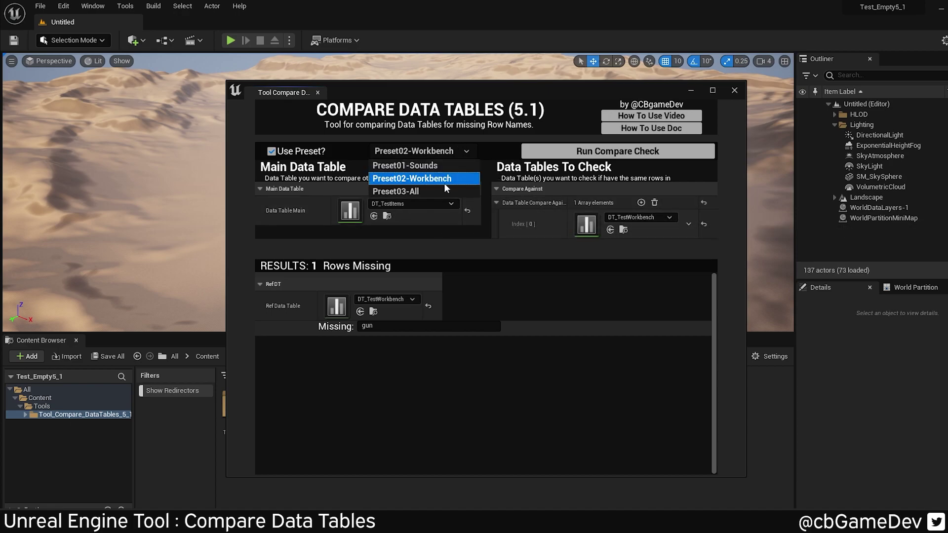
click(442, 190)
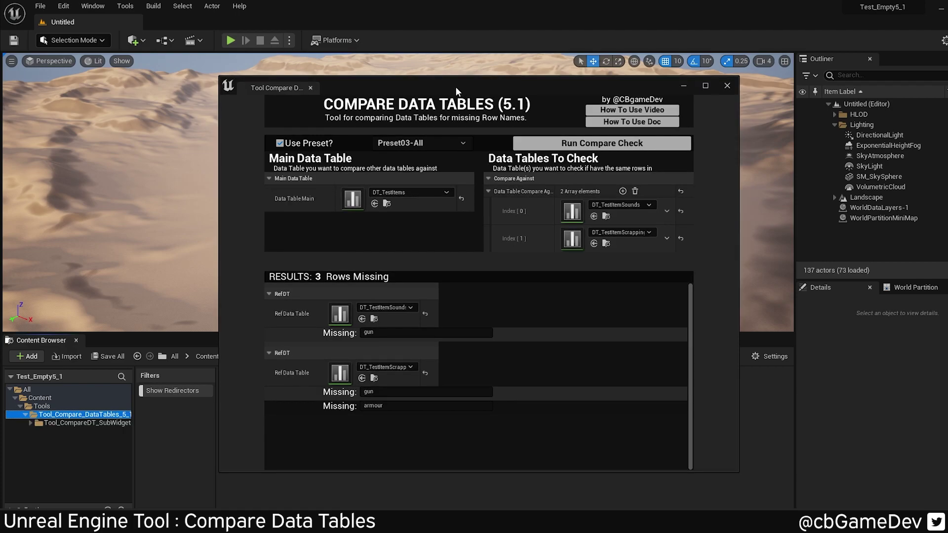
- Open the DT_ComparePresets data table from the tool's sub-widgets folder
drag(455, 87, 626, 87)
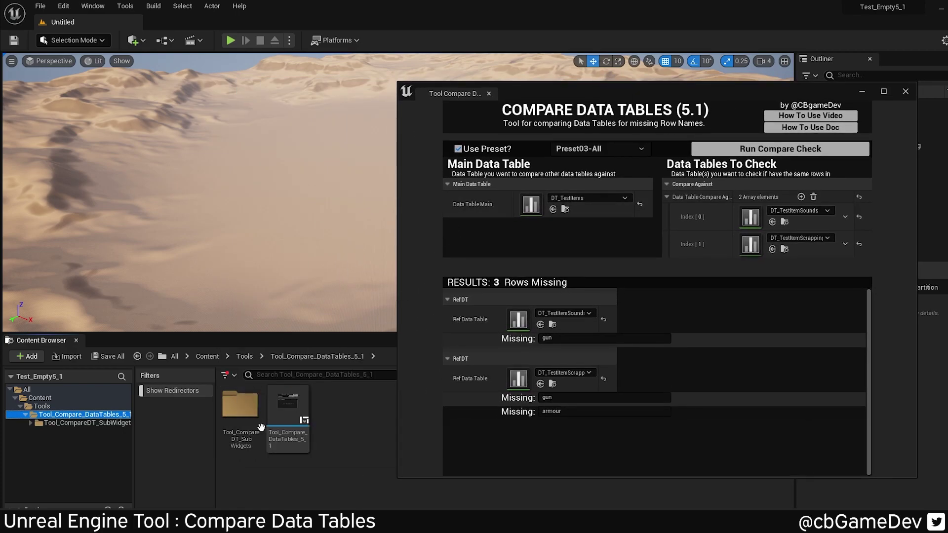
double_click(247, 412)
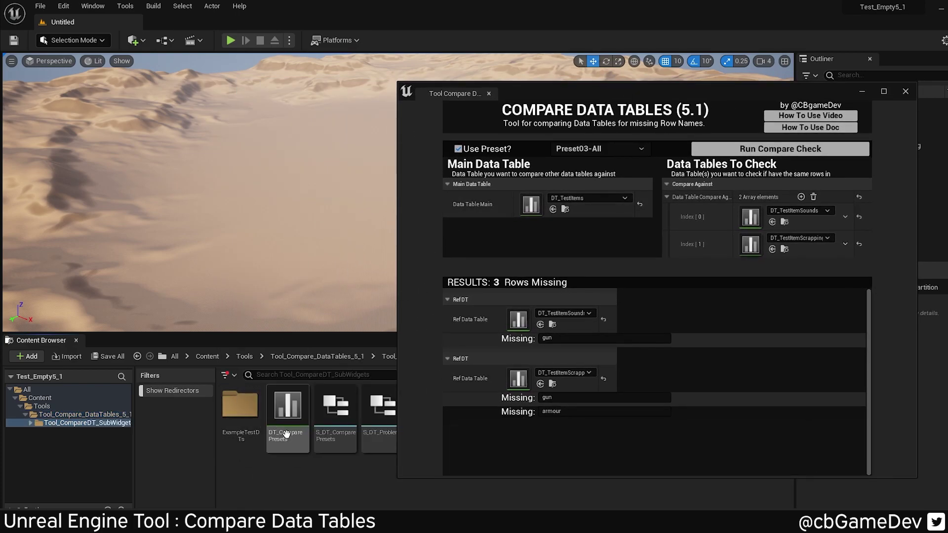
mouse_move(297, 440)
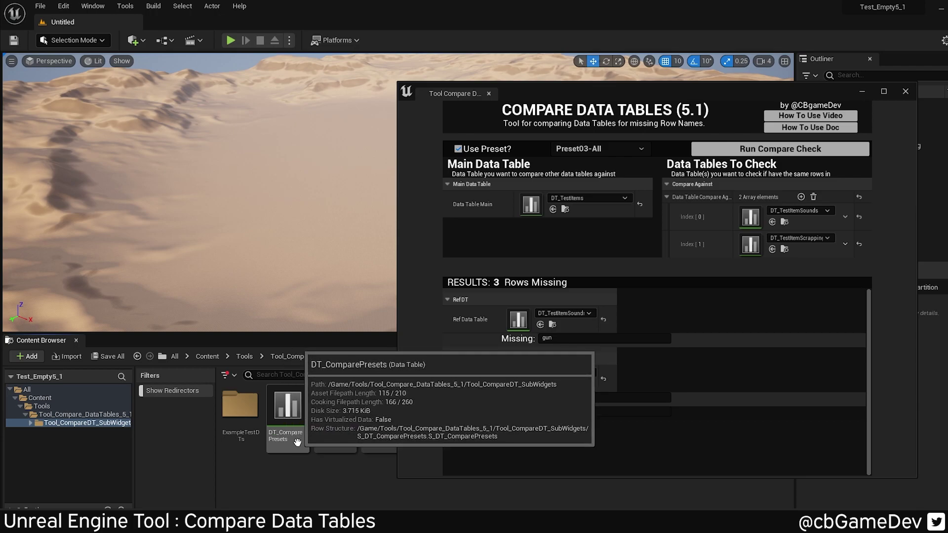
double_click(297, 441)
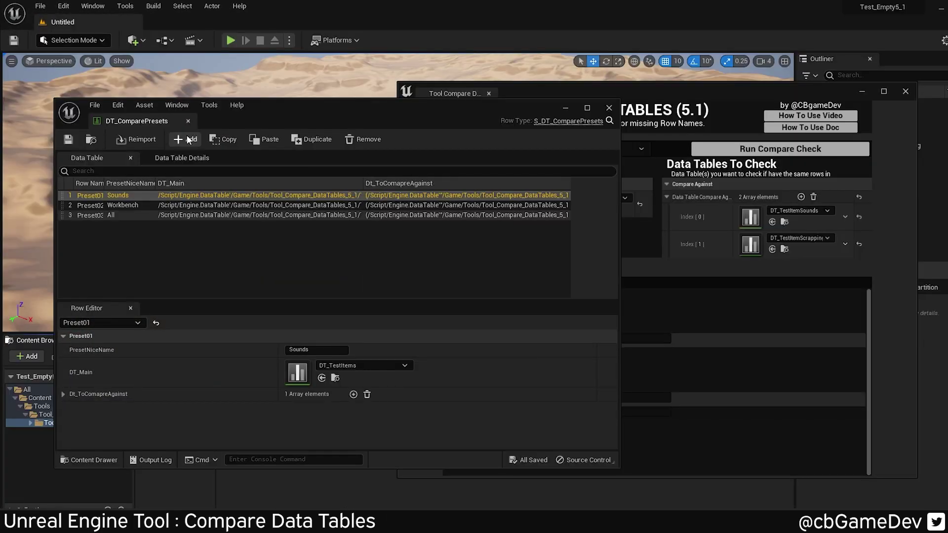
- Add a fourth row named Preset04 and set its PresetNiceName to Test
click(188, 140)
click(363, 139)
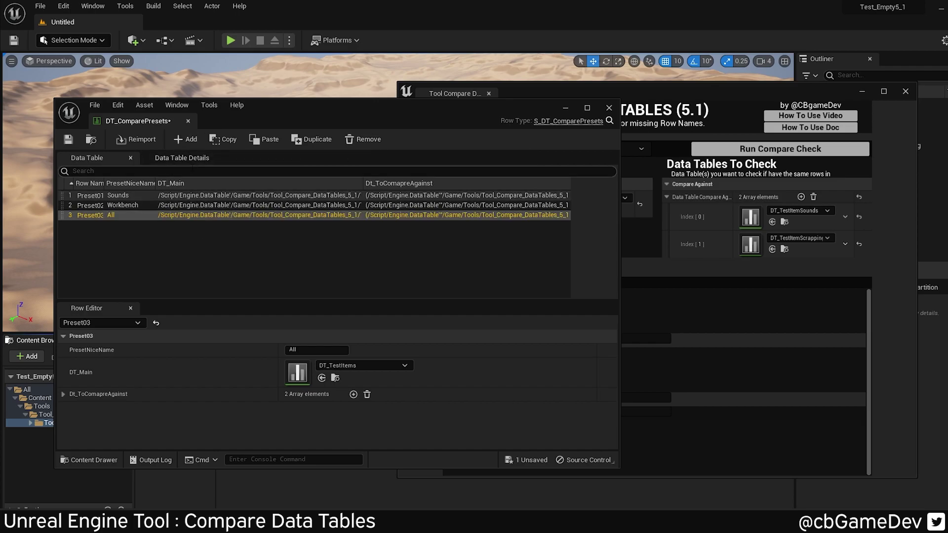
click(180, 140)
double_click(88, 226)
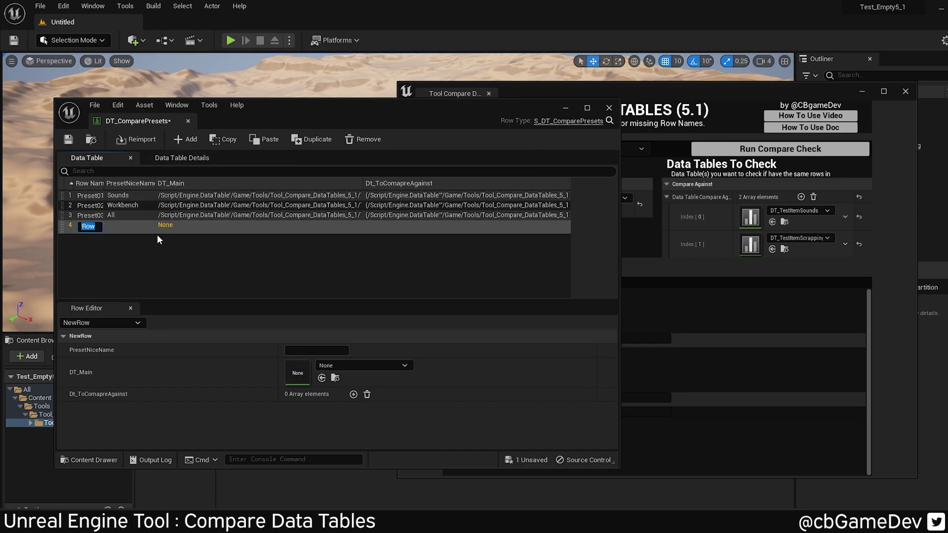
text(Preset04)
key(Return)
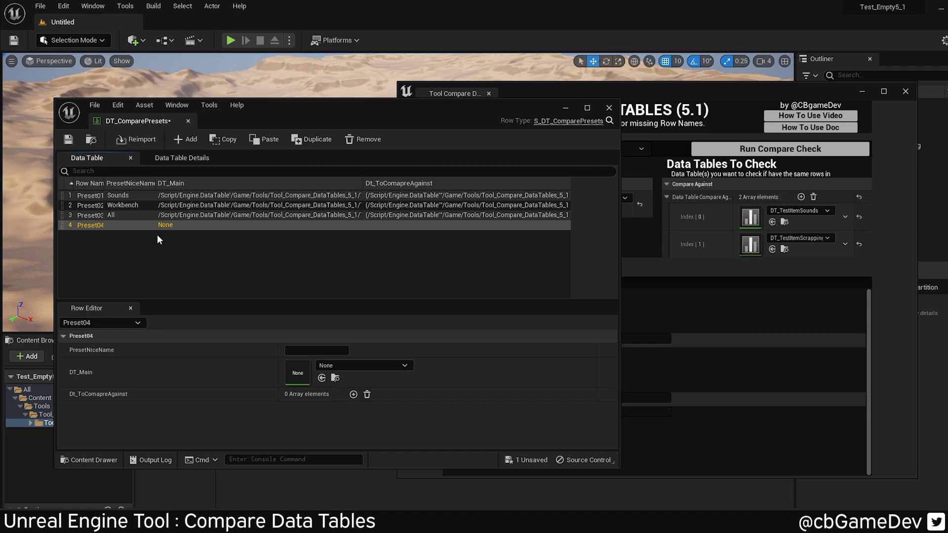
click(306, 350)
text(test)
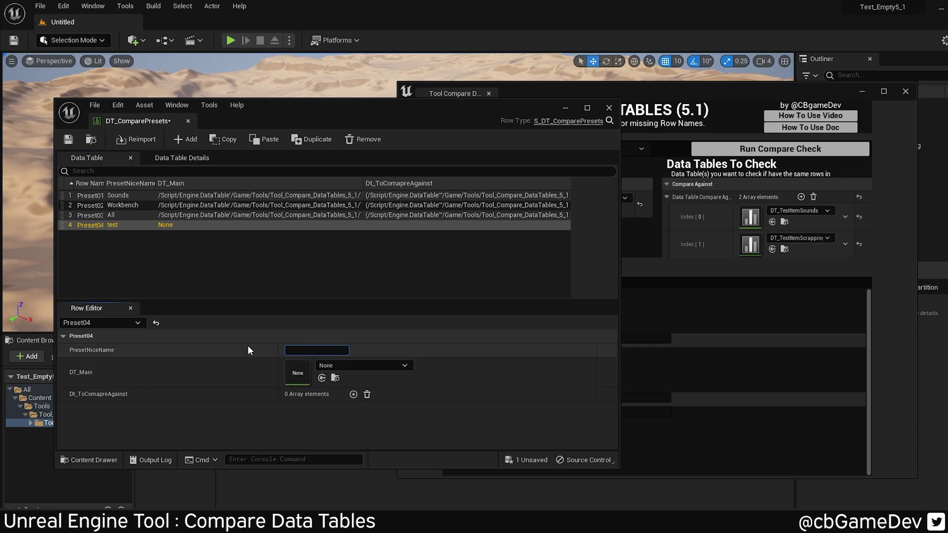
text(Test)
key(Return)
- Set Preset04's DT_Main to DT_TestItems
drag(620, 244, 460, 245)
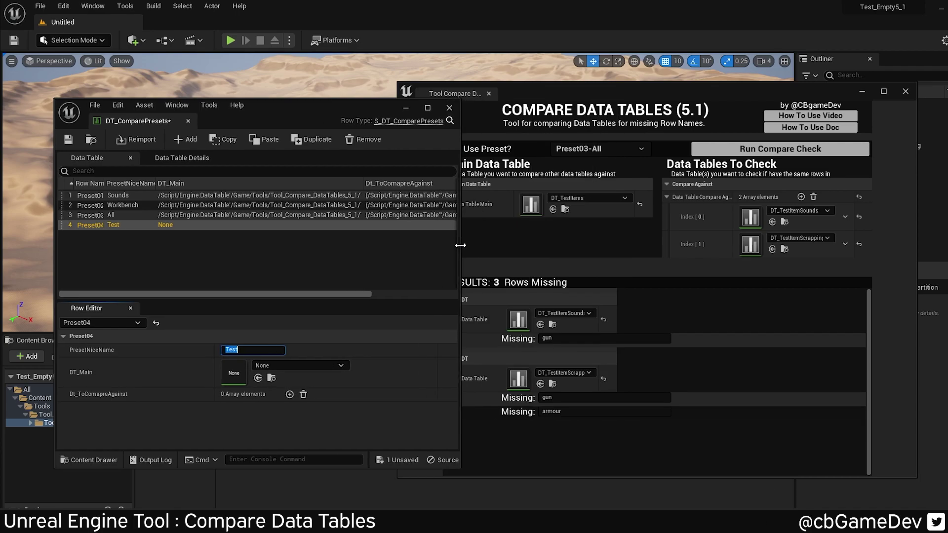
drag(321, 120, 294, 113)
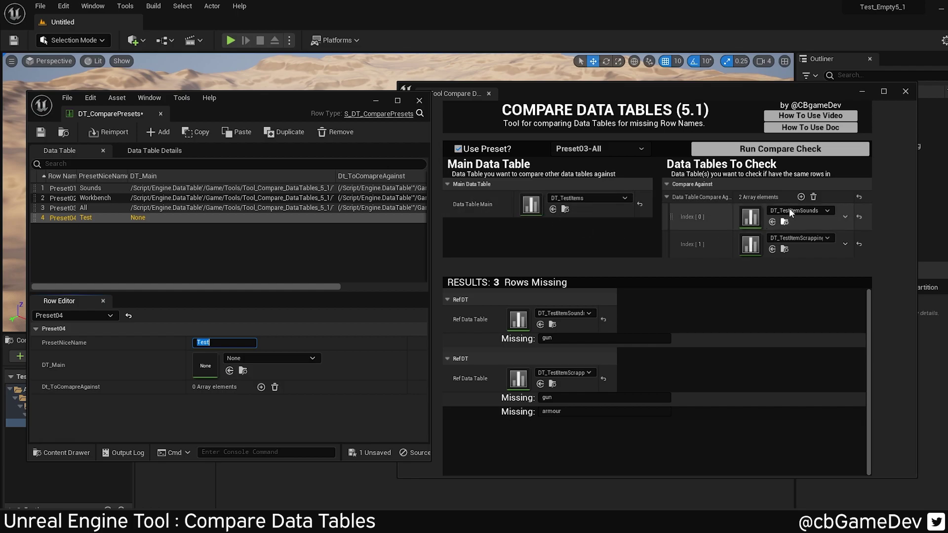
click(259, 359)
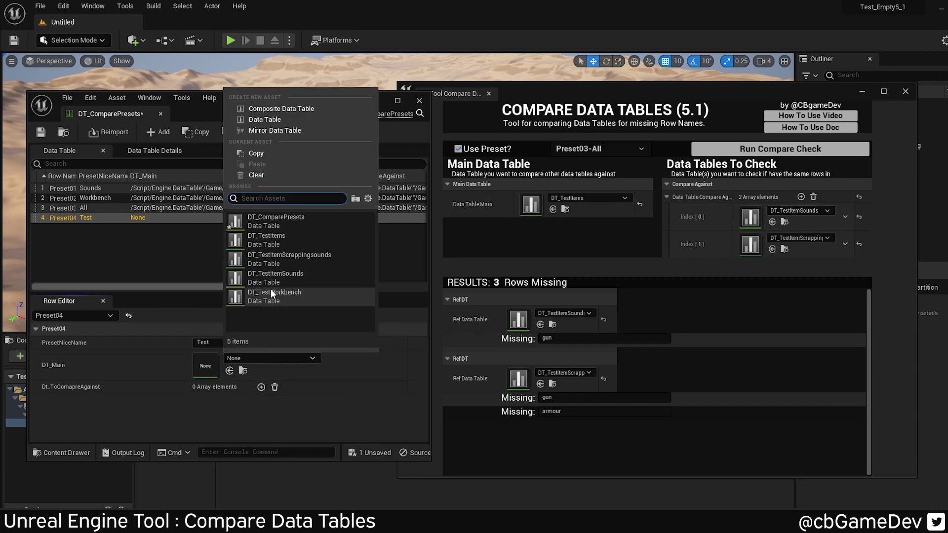
click(296, 239)
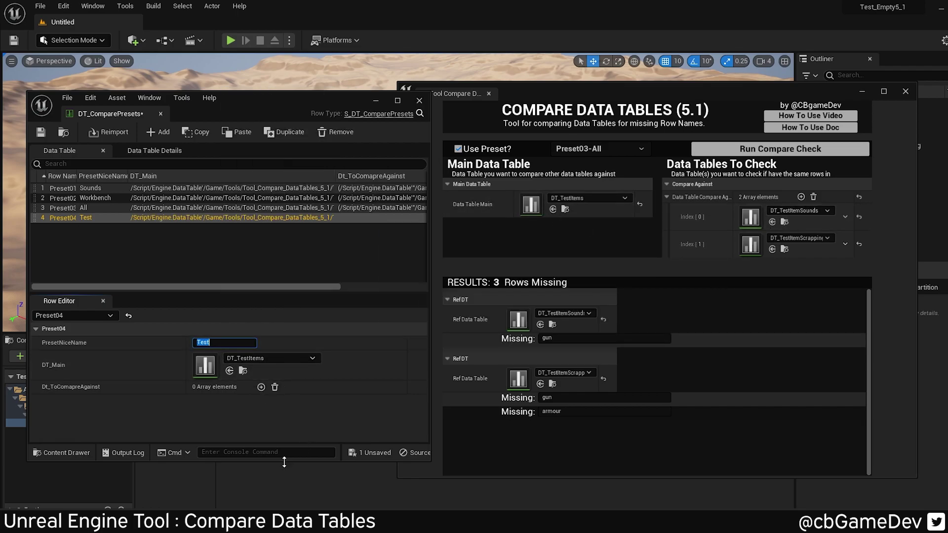
- Add two compare-against tables: DT_TestWorkbench and DT_TestItemScrappingsounds
drag(284, 462, 284, 502)
click(260, 407)
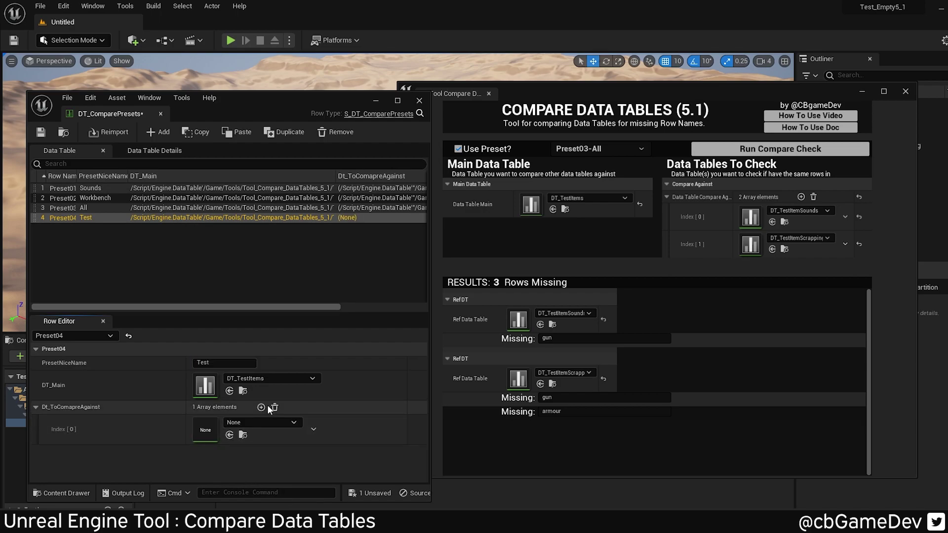
click(261, 407)
click(267, 426)
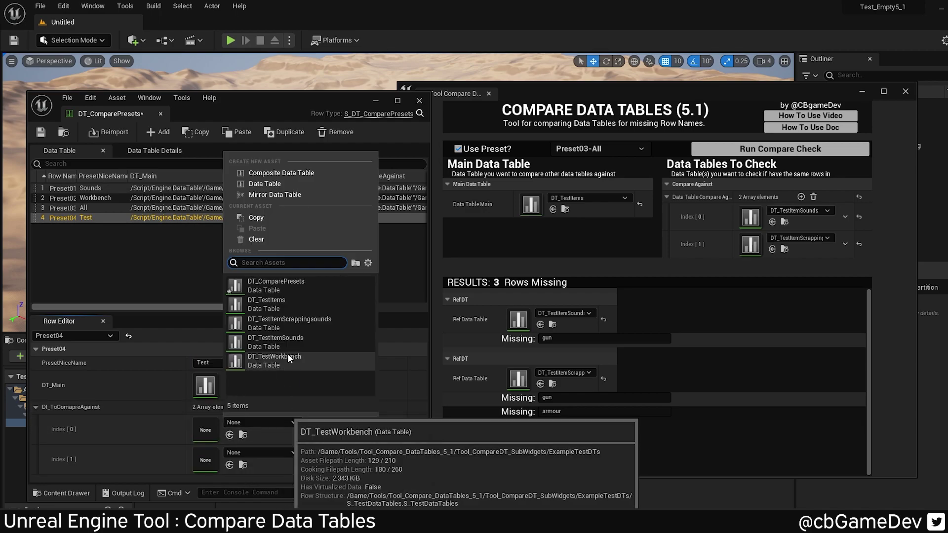
click(287, 354)
click(274, 449)
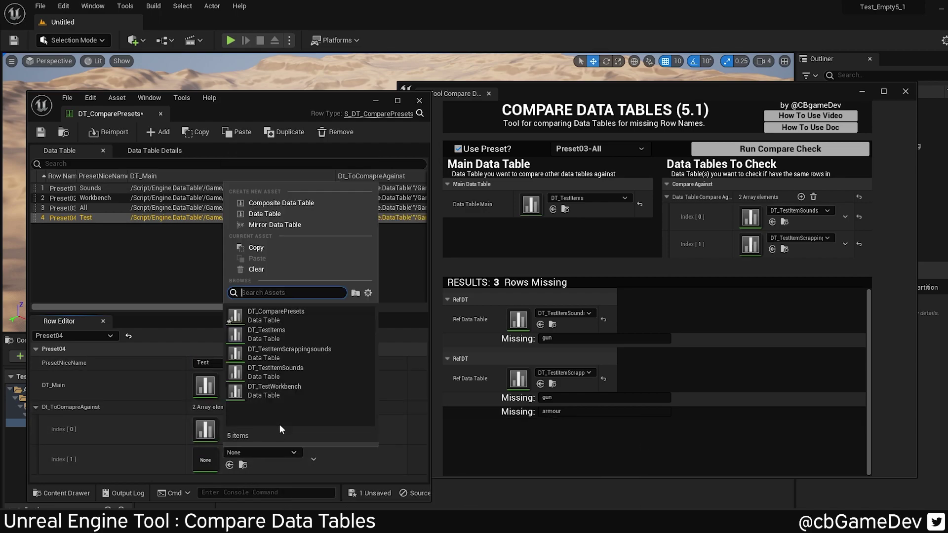
click(295, 354)
drag(277, 98, 268, 74)
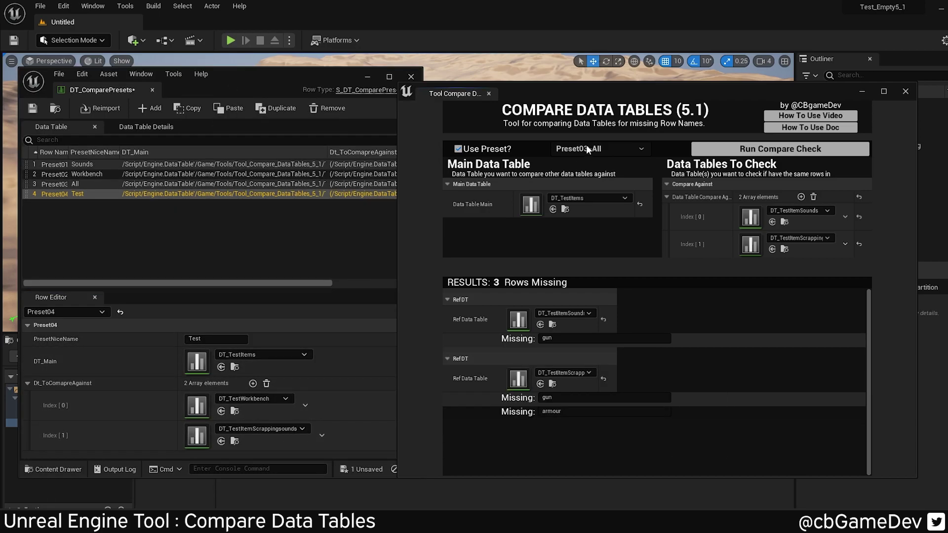
click(587, 149)
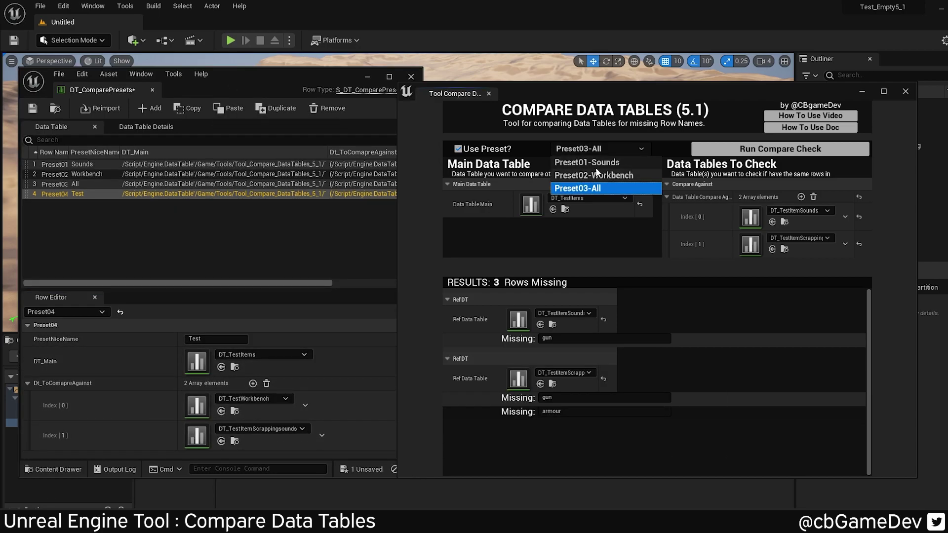
- Save the presets data table and relaunch the Compare Data Tables utility widget
click(33, 108)
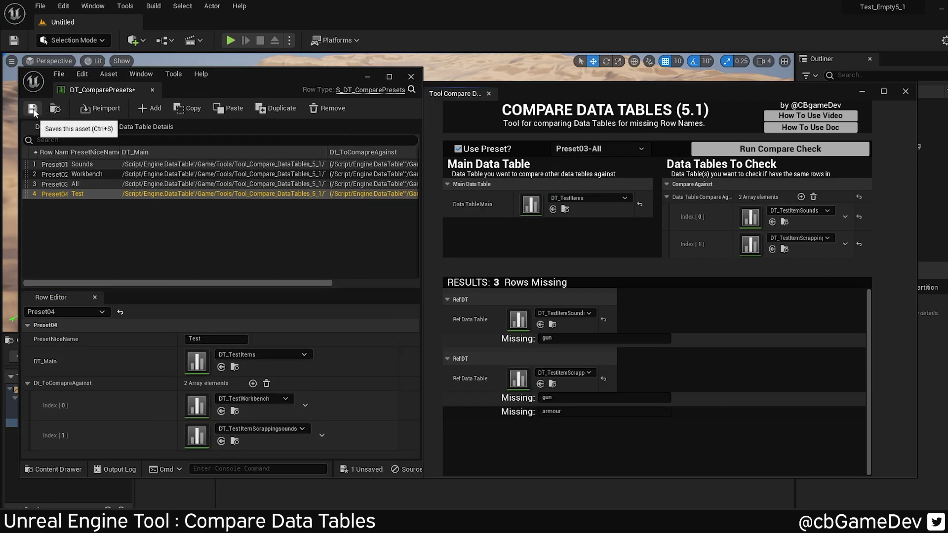
click(907, 93)
drag(284, 86, 718, 95)
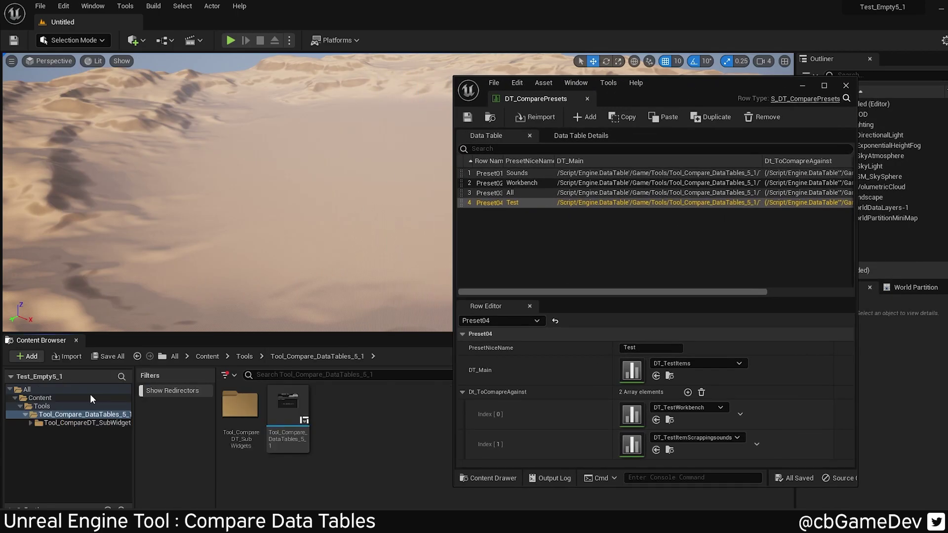
right_click(287, 418)
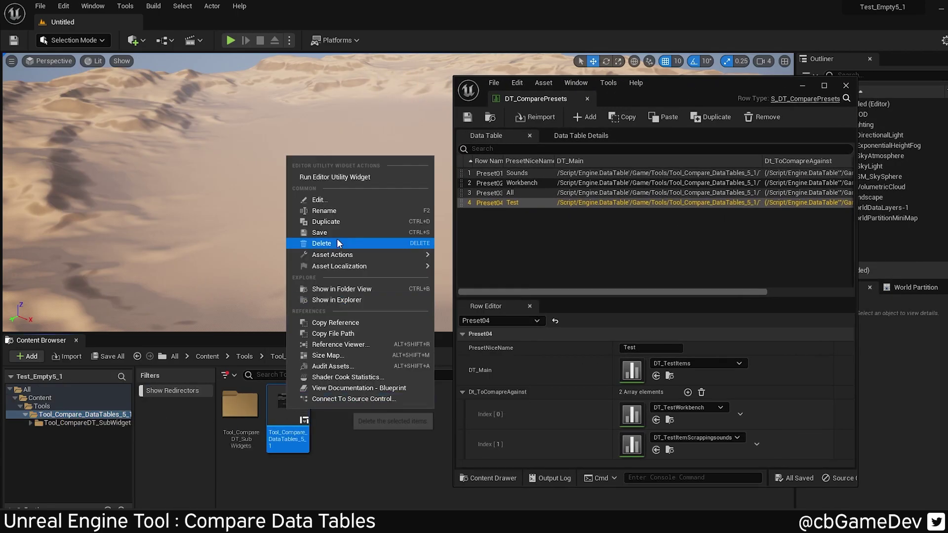
click(354, 179)
- Enable Use Preset? and select the Preset04-Test preset
drag(590, 86, 368, 90)
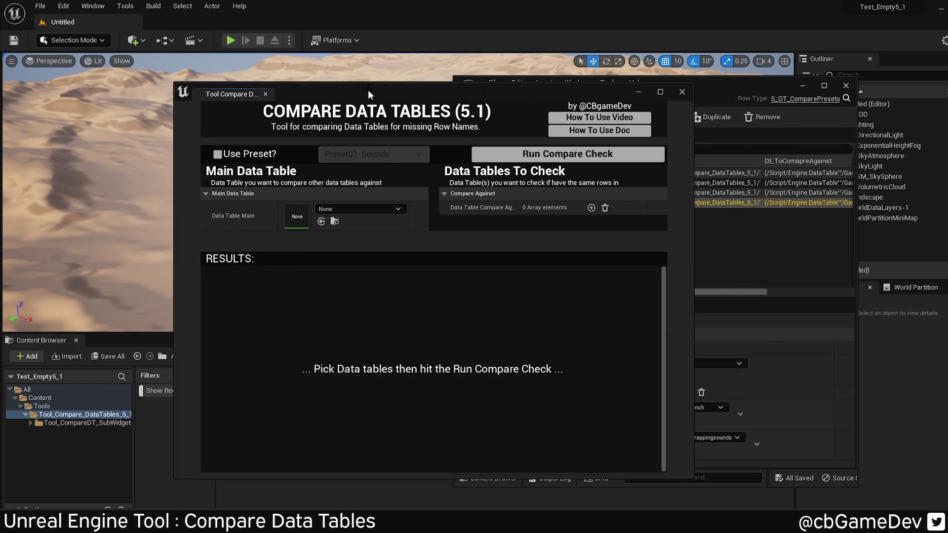
click(217, 154)
click(356, 153)
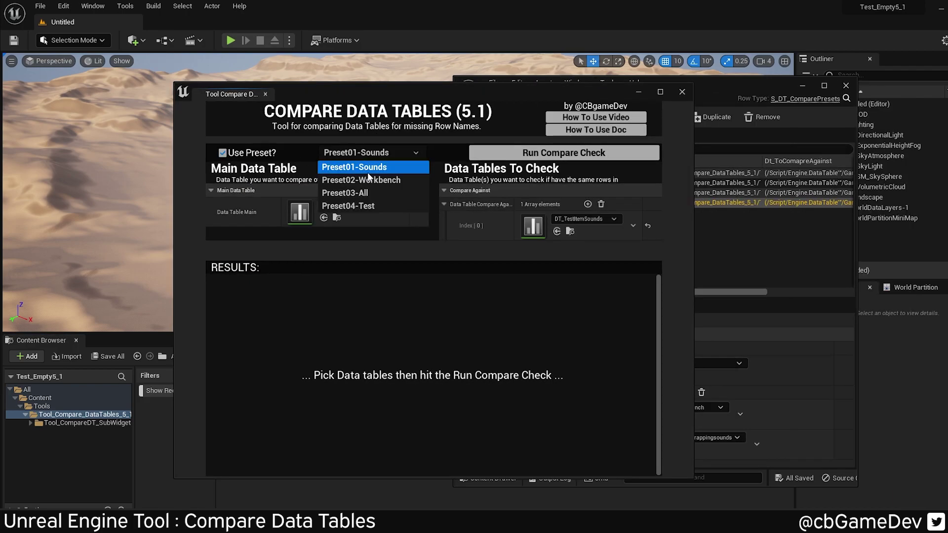
click(374, 207)
click(380, 149)
click(381, 149)
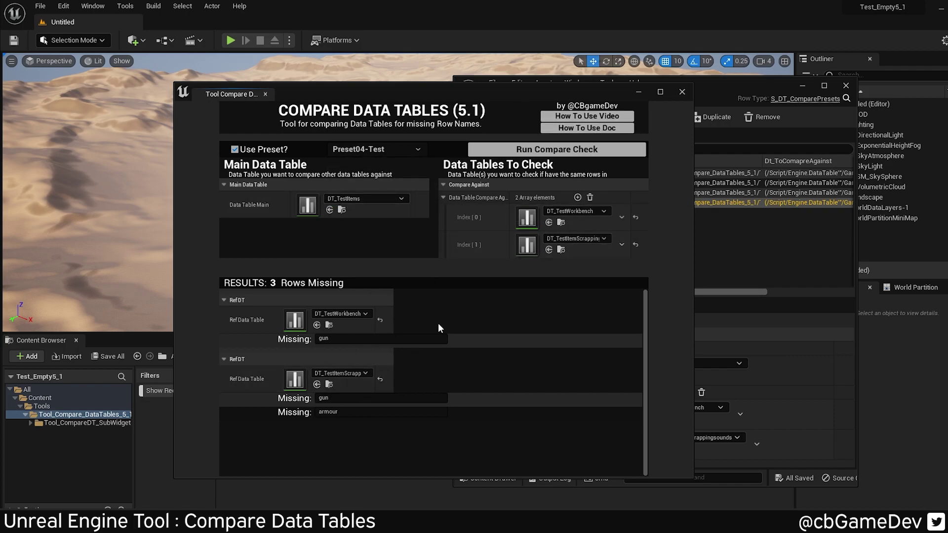
drag(421, 98, 468, 103)
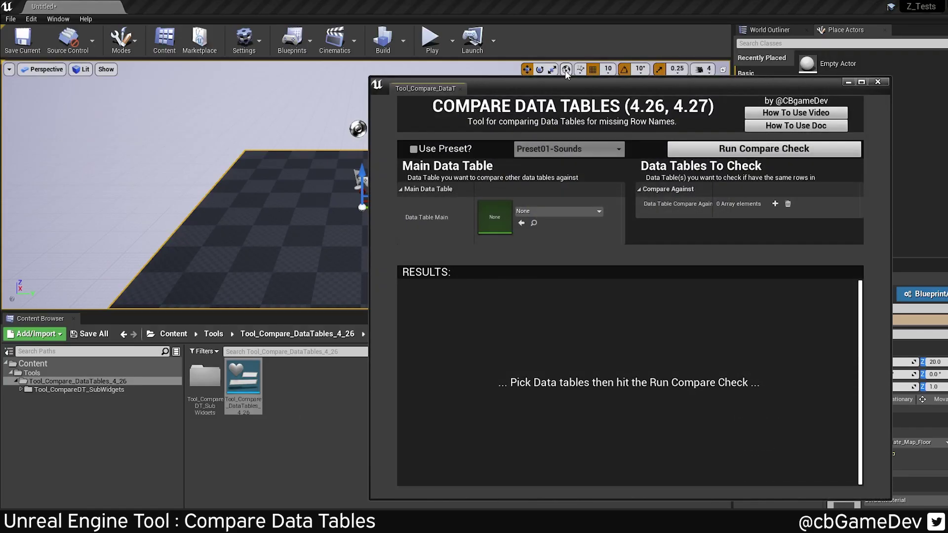
drag(567, 79, 390, 64)
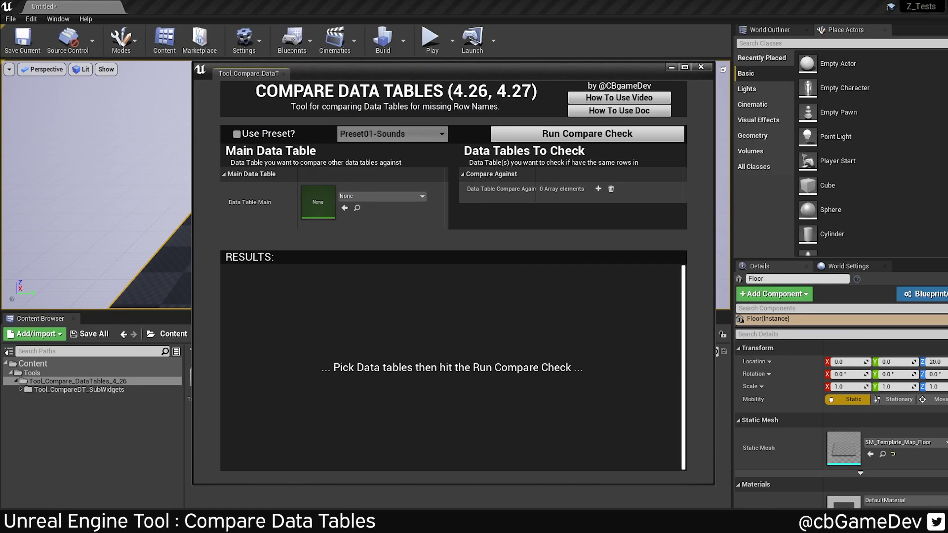
mouse_move(422, 524)
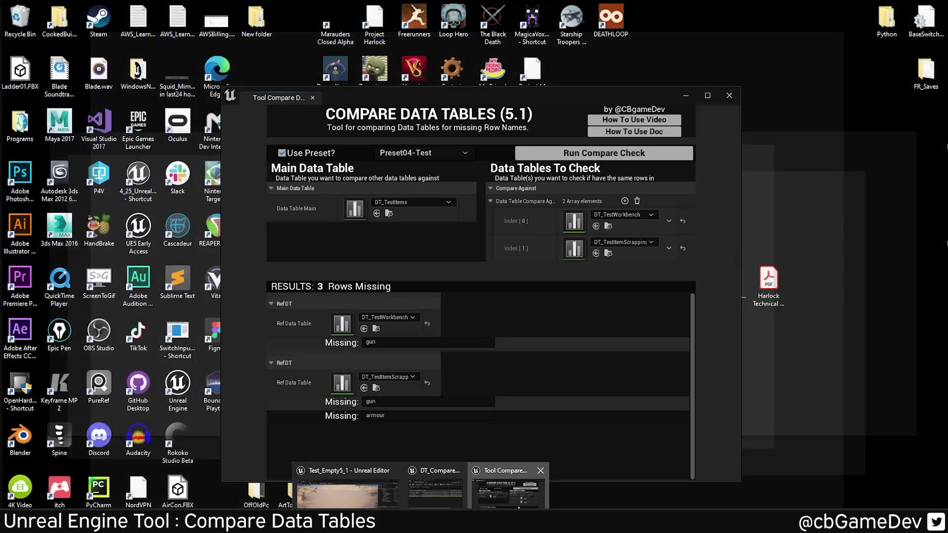
click(519, 496)
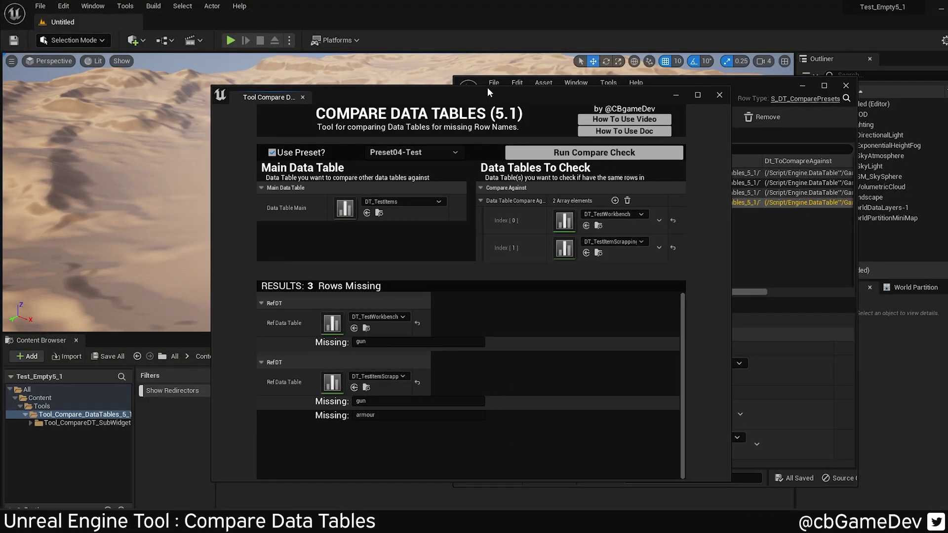